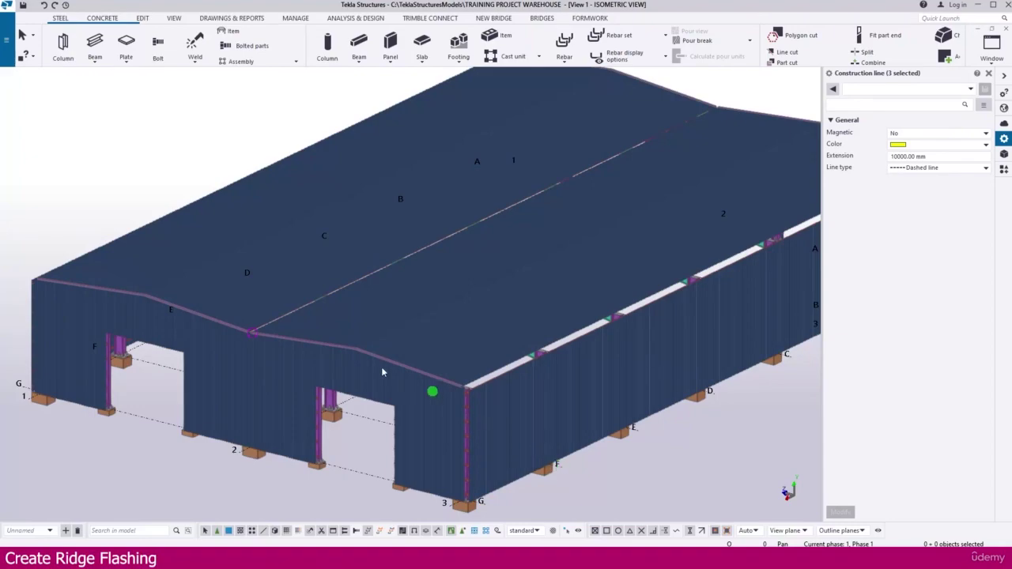
- Examine the open joint between the roof sheets at the ridge in the isometric view and in the Grid A view
{"action": "scroll", "coordinate": [347, 330], "scroll_direction": "up", "scroll_amount": 8}
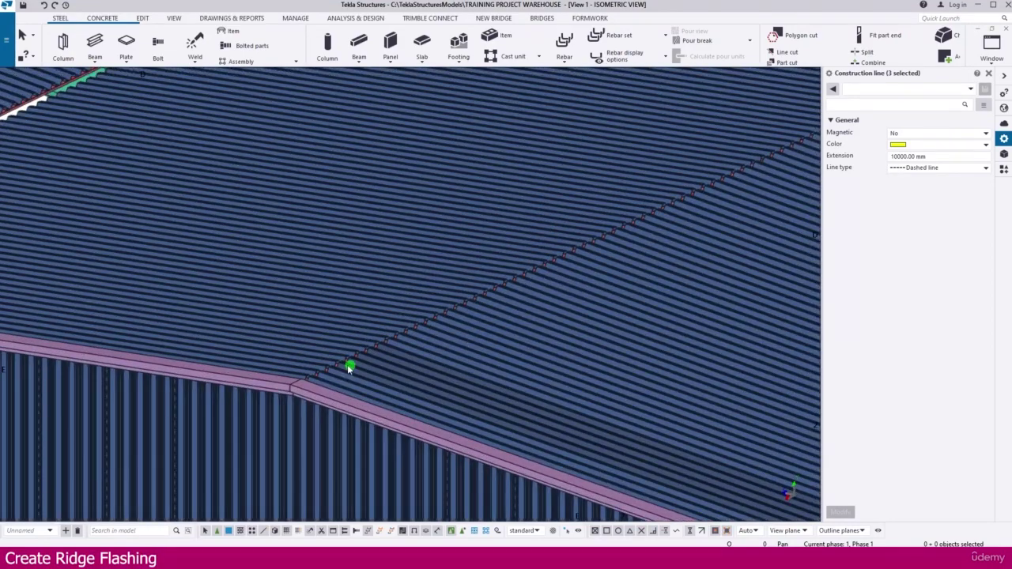
{"action": "scroll", "coordinate": [535, 311], "scroll_direction": "down", "scroll_amount": 8}
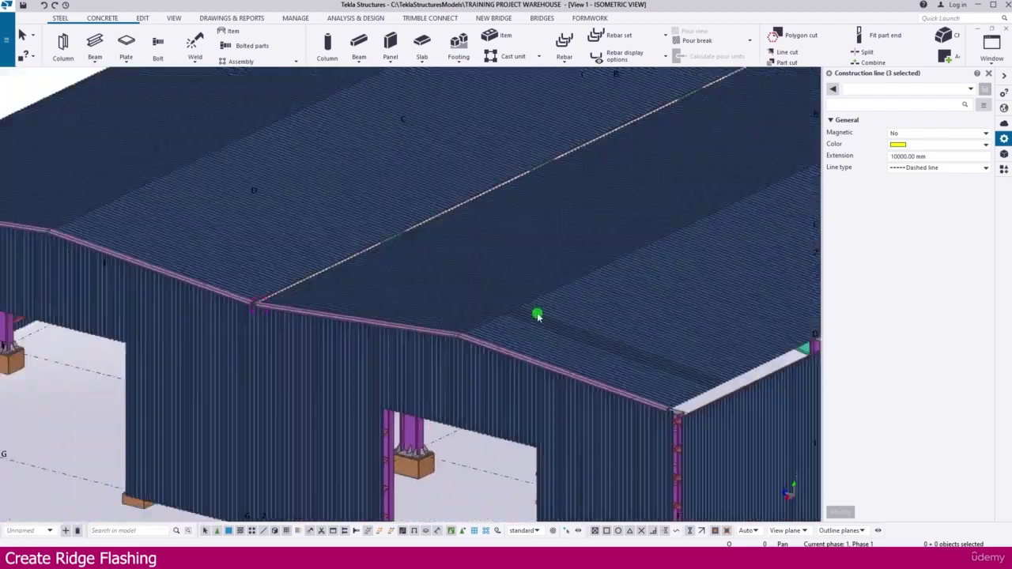
{"action": "scroll", "coordinate": [223, 234], "scroll_direction": "up", "scroll_amount": 10}
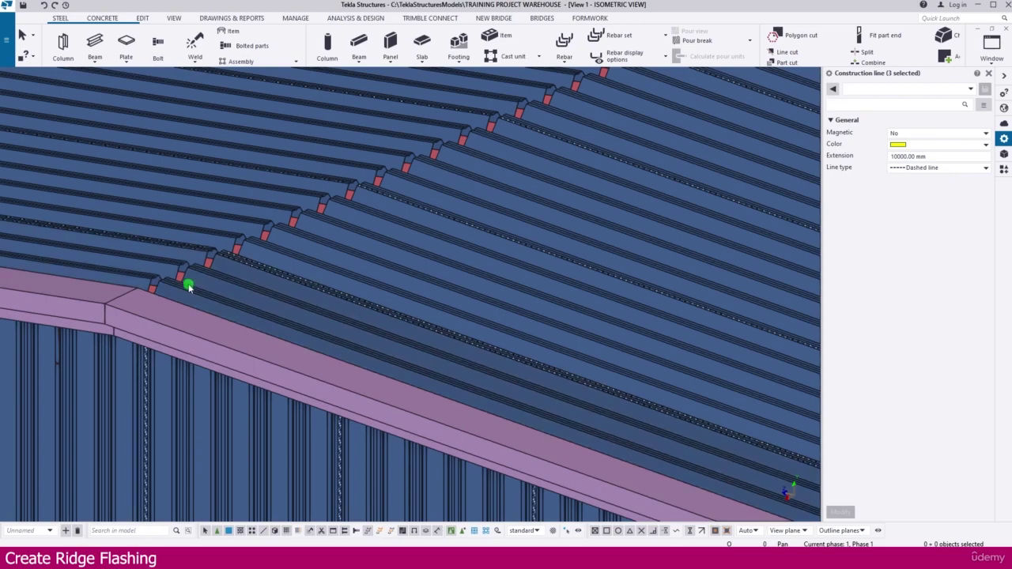
{"action": "scroll", "coordinate": [282, 306], "scroll_direction": "down", "scroll_amount": 10}
{"action": "key", "text": "ctrl+Tab"}
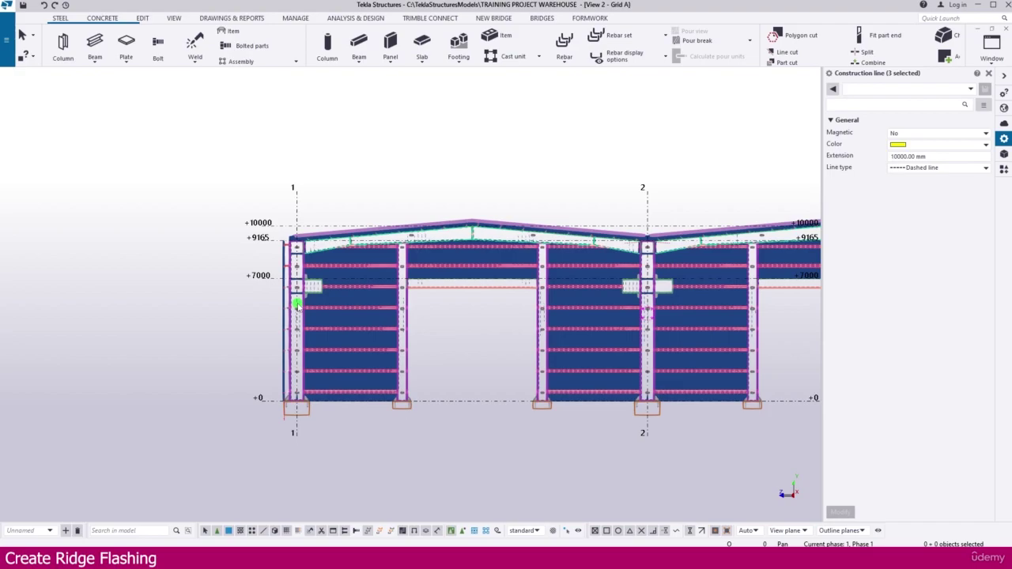
{"action": "scroll", "coordinate": [474, 228], "scroll_direction": "up", "scroll_amount": 8}
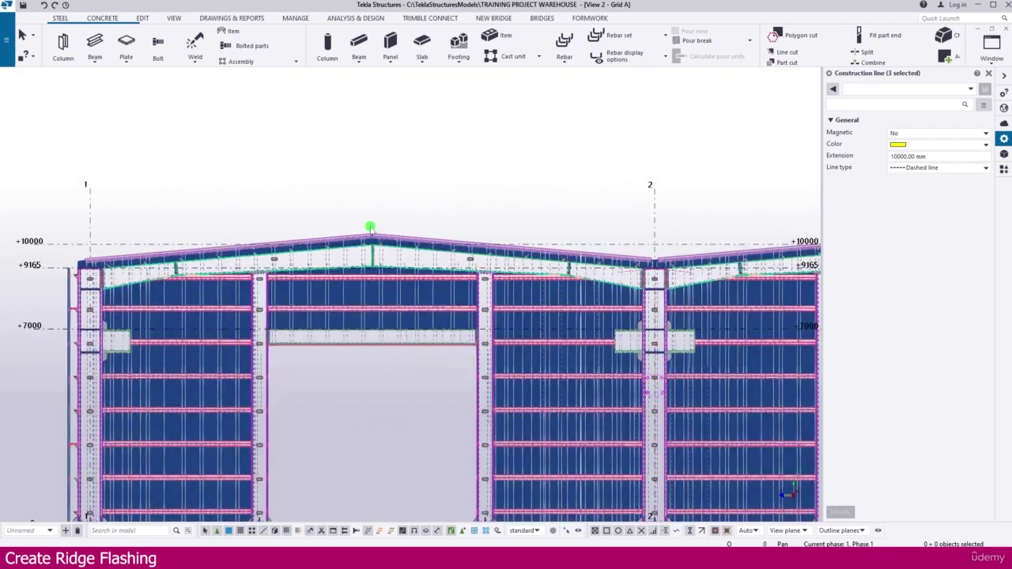
{"action": "scroll", "coordinate": [372, 241], "scroll_direction": "up", "scroll_amount": 6}
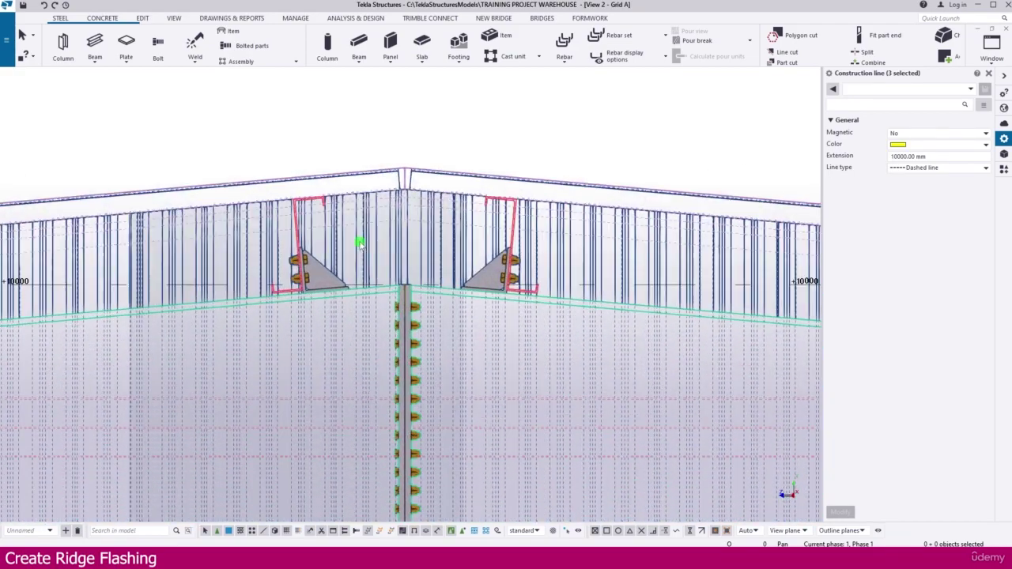
{"action": "left_click", "coordinate": [142, 18]}
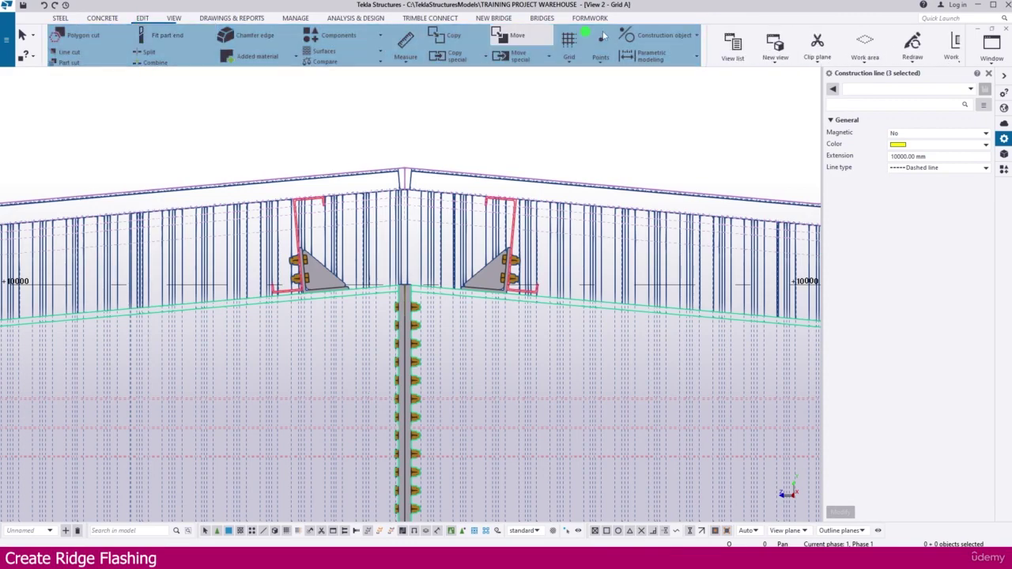
{"action": "left_click", "coordinate": [663, 37]}
{"action": "left_click", "coordinate": [644, 98]}
{"action": "scroll", "coordinate": [293, 201], "scroll_direction": "up", "scroll_amount": 4}
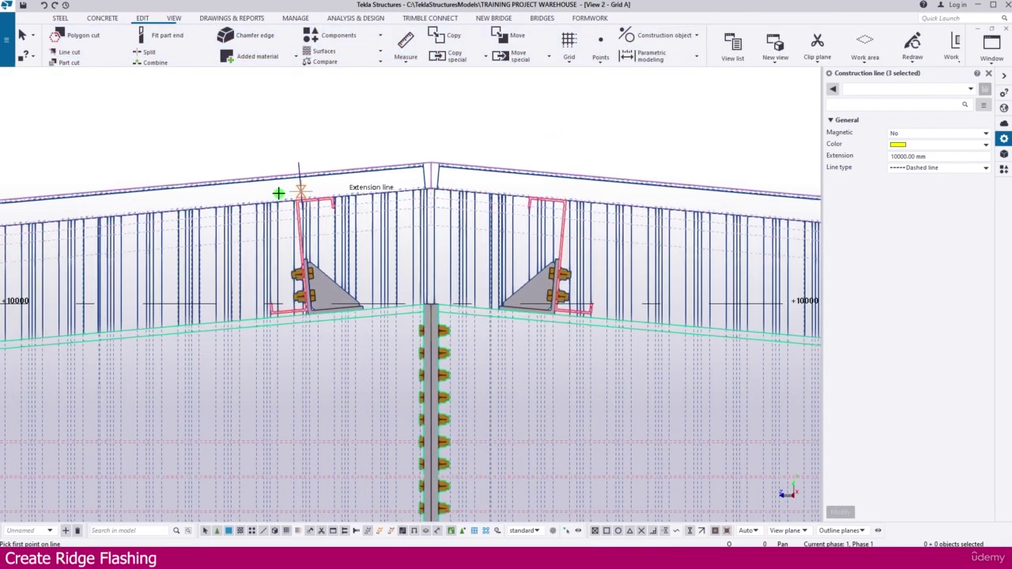
{"action": "scroll", "coordinate": [308, 198], "scroll_direction": "up", "scroll_amount": 4}
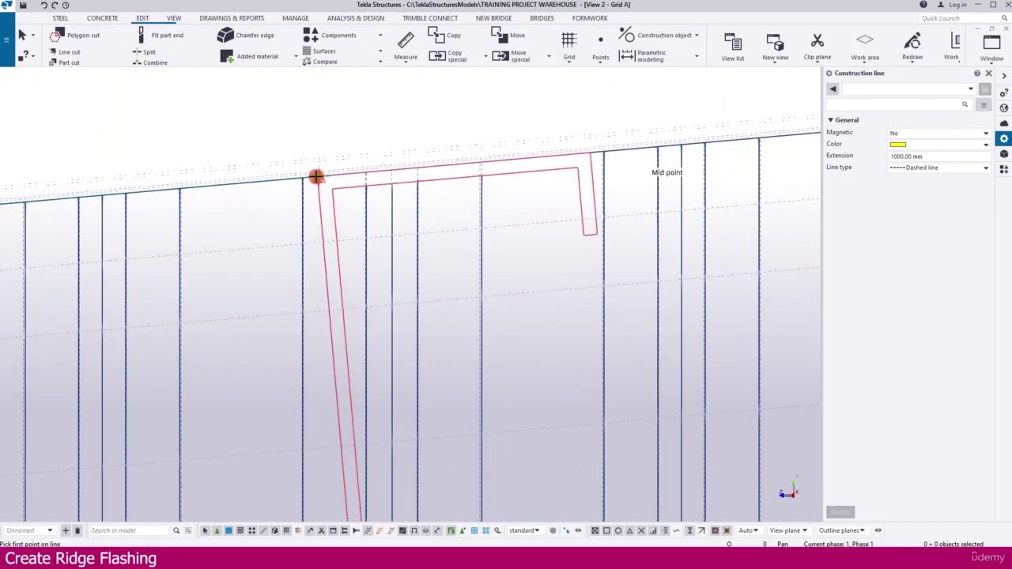
{"action": "left_click", "coordinate": [317, 175]}
{"action": "key", "text": "Escape"}
- Draw a construction line along the web's outer edge of the ridge purlin on the grid 1 side
{"action": "left_click", "coordinate": [664, 35]}
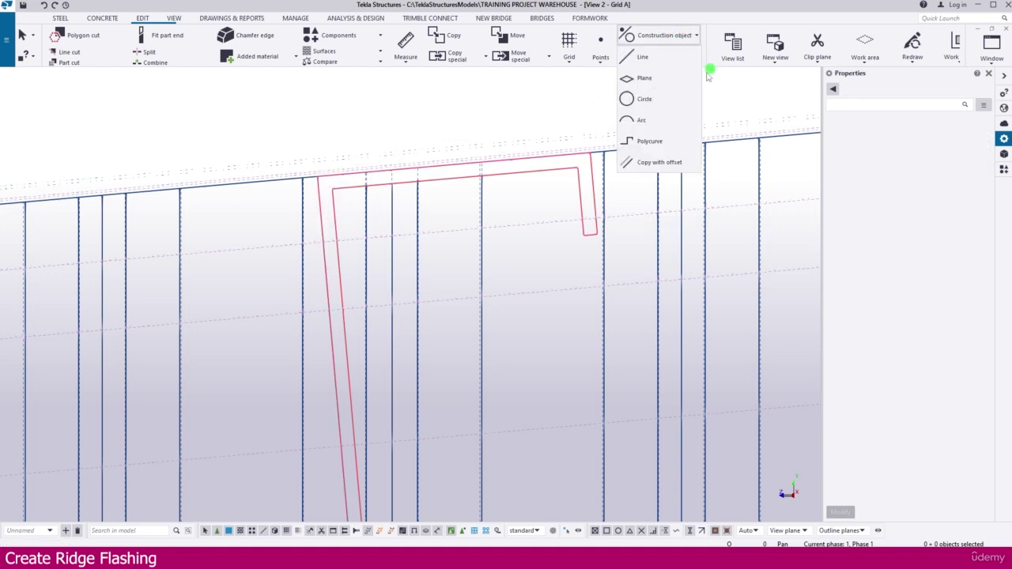
{"action": "left_click", "coordinate": [642, 60]}
{"action": "scroll", "coordinate": [308, 181], "scroll_direction": "up", "scroll_amount": 6}
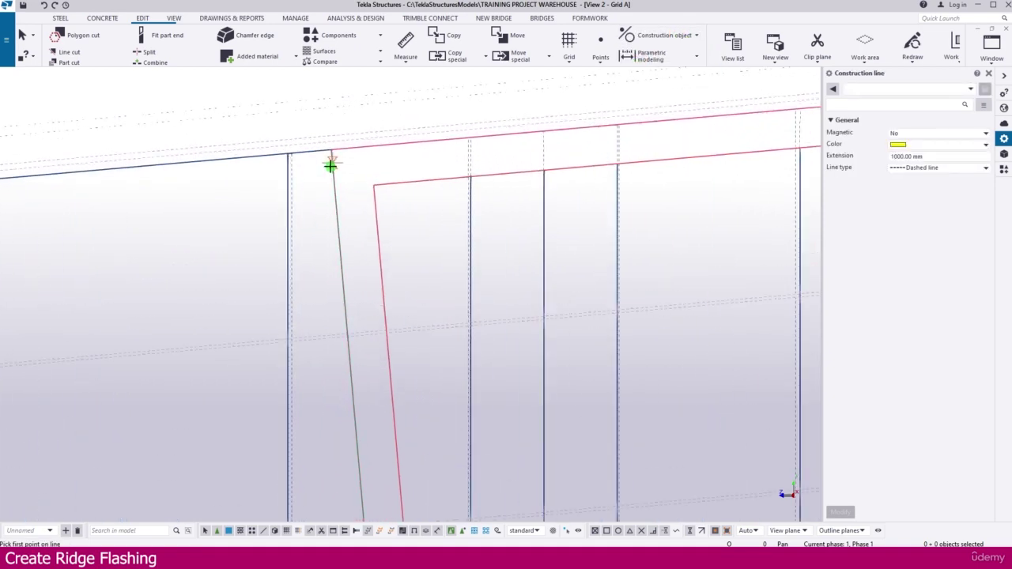
{"action": "left_click", "coordinate": [330, 165]}
{"action": "left_click", "coordinate": [339, 248]}
{"action": "scroll", "coordinate": [332, 250], "scroll_direction": "down", "scroll_amount": 5}
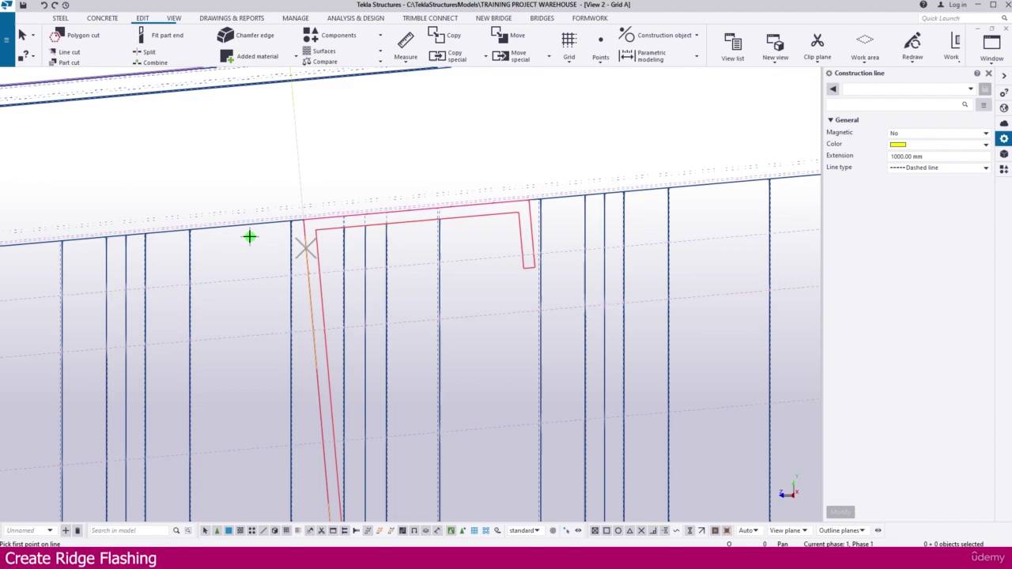
- Draw a matching construction line along the web's outer edge of the ridge purlin on the grid 2 side
{"action": "scroll", "coordinate": [247, 229], "scroll_direction": "down", "scroll_amount": 5}
{"action": "scroll", "coordinate": [553, 237], "scroll_direction": "up", "scroll_amount": 6}
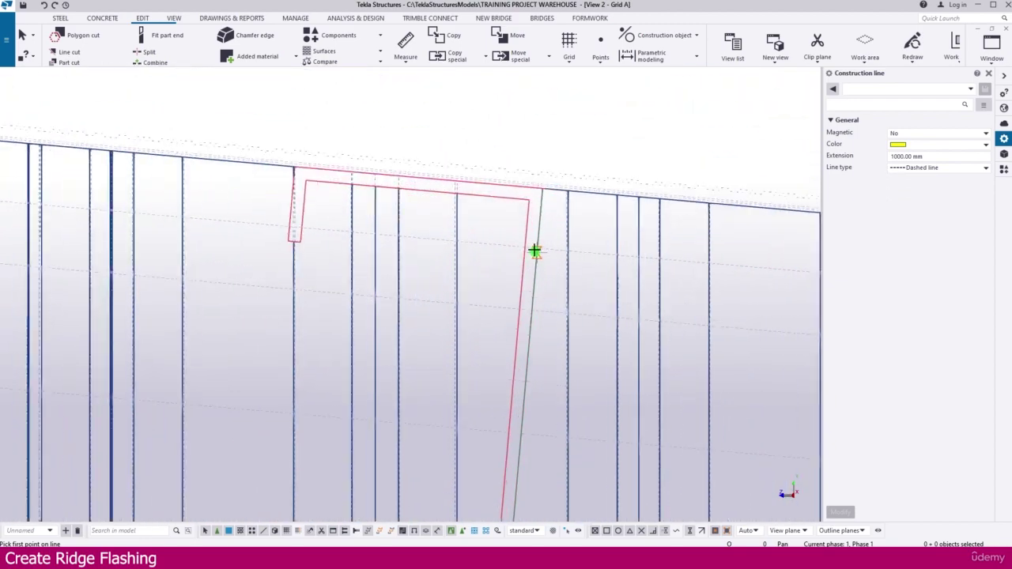
{"action": "scroll", "coordinate": [534, 251], "scroll_direction": "up", "scroll_amount": 2}
{"action": "left_click", "coordinate": [539, 210]}
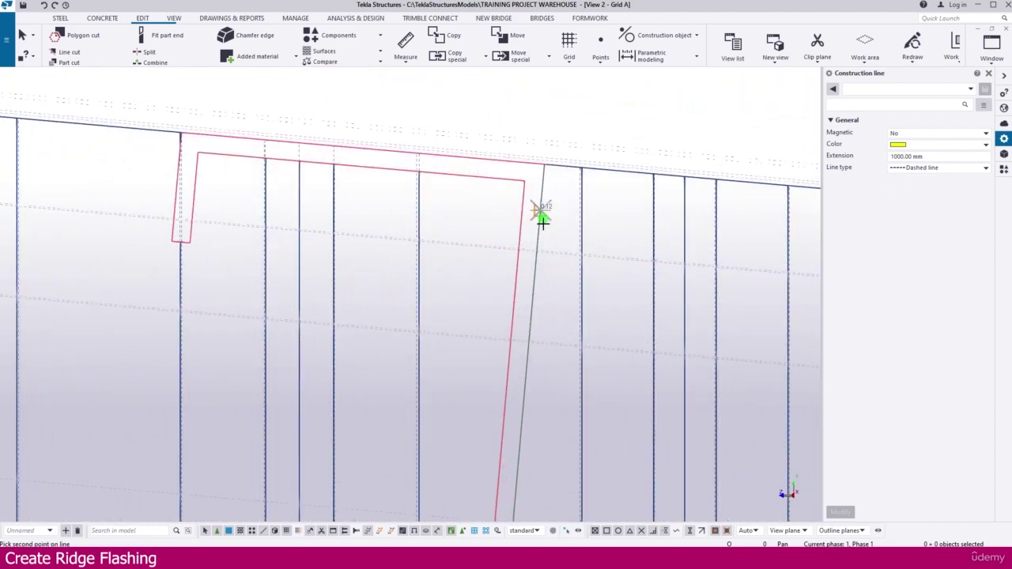
{"action": "left_click", "coordinate": [555, 286]}
{"action": "scroll", "coordinate": [578, 273], "scroll_direction": "down", "scroll_amount": 6}
{"action": "key", "text": "Escape"}
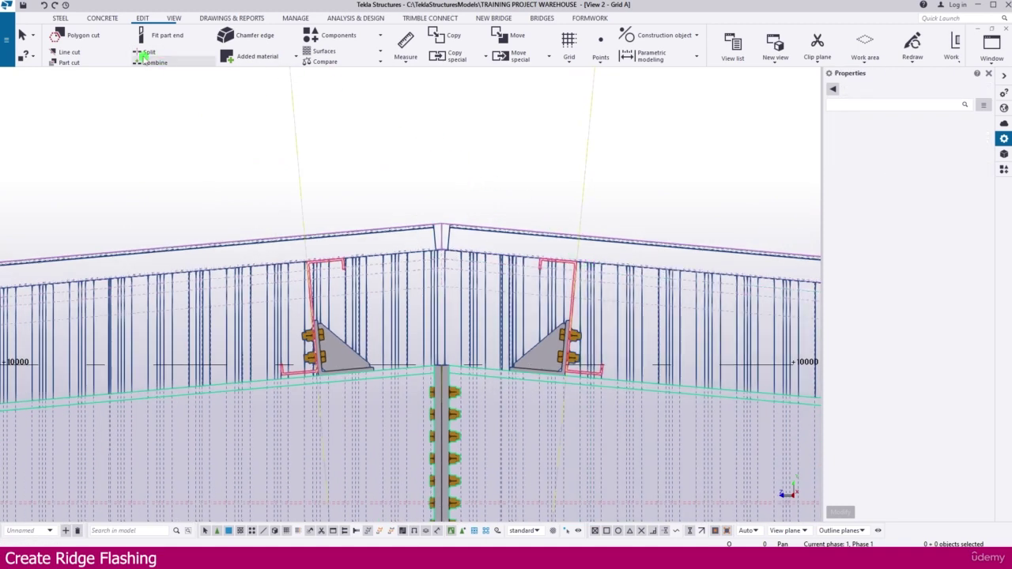
- Examine the FLDPL folded plate profile and its parameters in the profile catalog for a steel beam
{"action": "scroll", "coordinate": [127, 60], "scroll_direction": "up", "scroll_amount": 2}
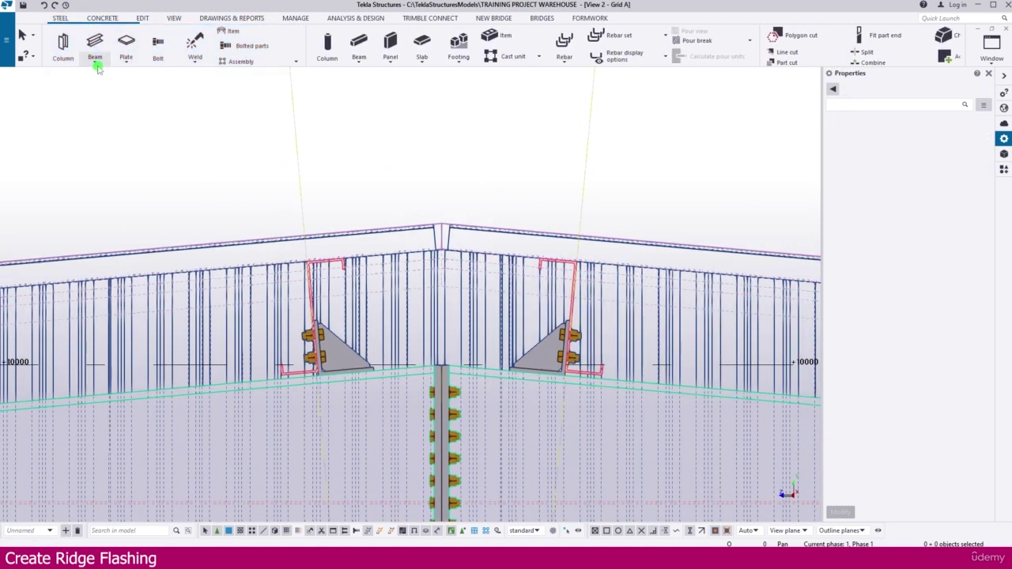
{"action": "left_click", "coordinate": [96, 62]}
{"action": "left_click", "coordinate": [101, 77]}
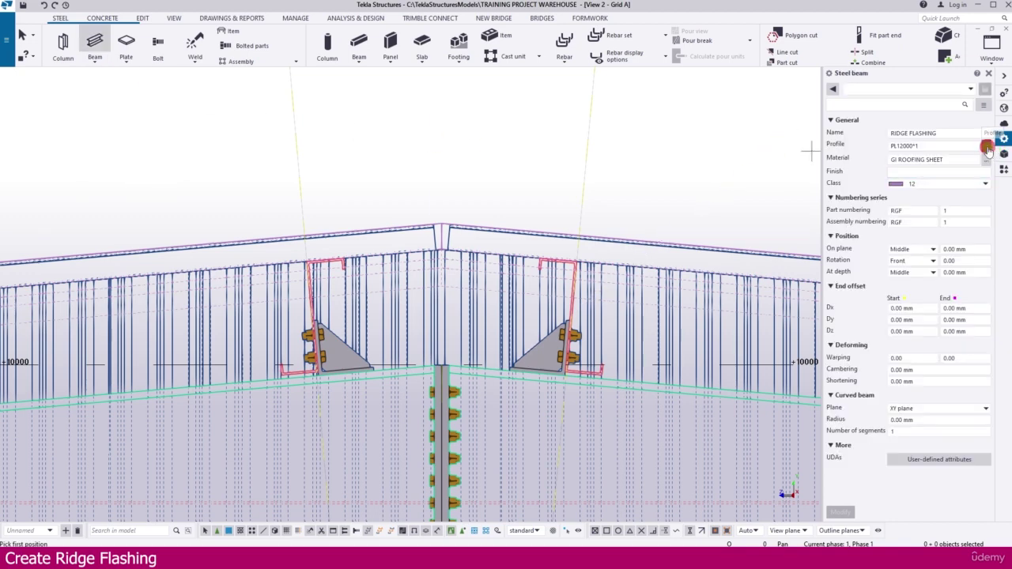
{"action": "left_click", "coordinate": [986, 147]}
{"action": "scroll", "coordinate": [669, 232], "scroll_direction": "down", "scroll_amount": 4}
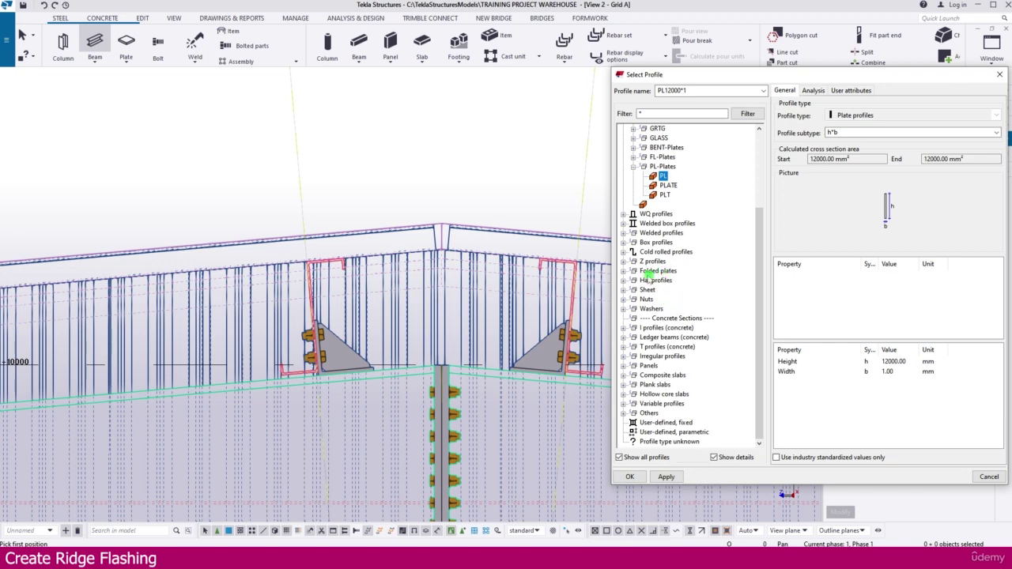
{"action": "left_click", "coordinate": [623, 271]}
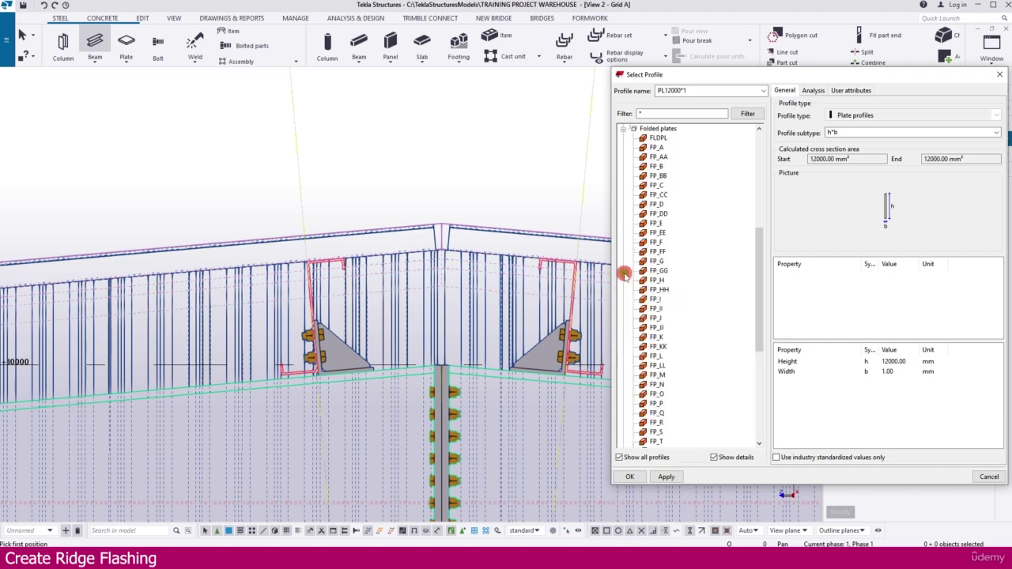
{"action": "left_click", "coordinate": [658, 137]}
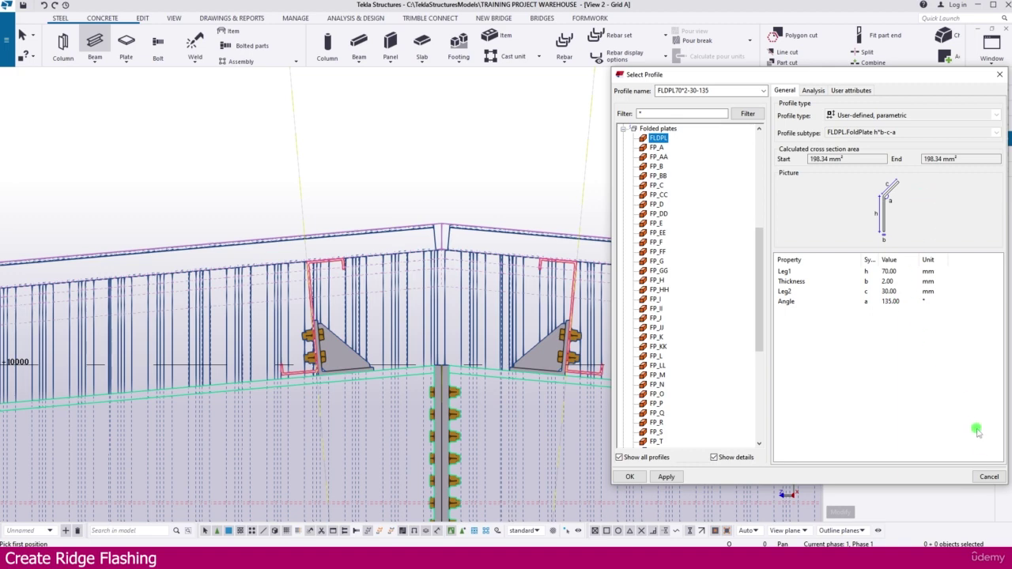
{"action": "left_click", "coordinate": [990, 477]}
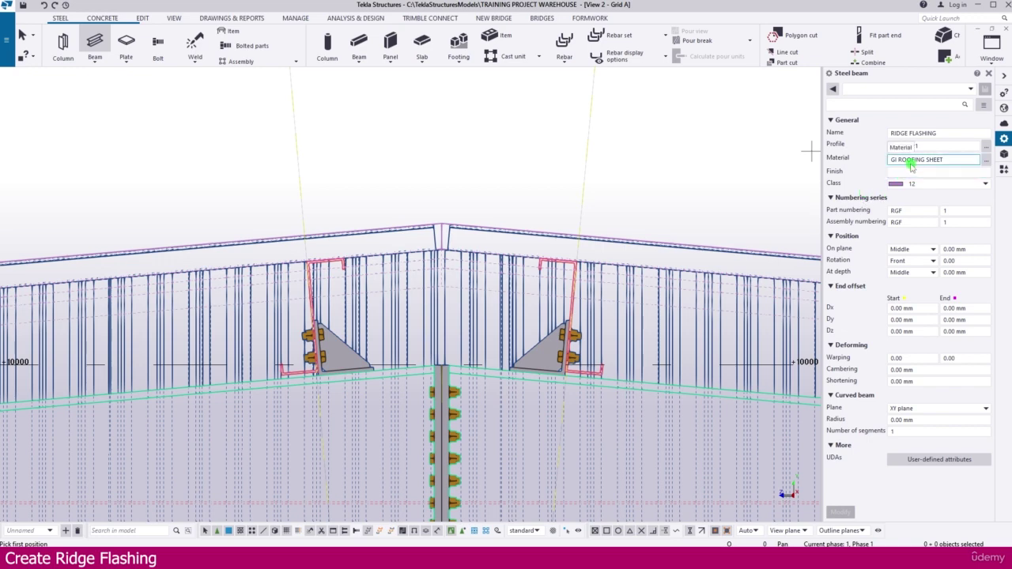
{"action": "left_click", "coordinate": [767, 194]}
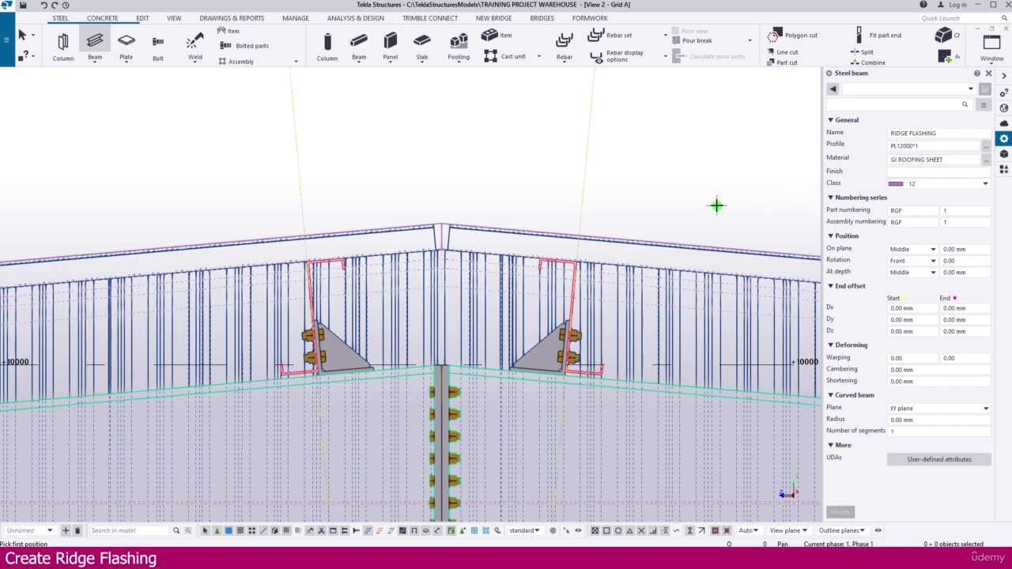
{"action": "key", "text": "Escape"}
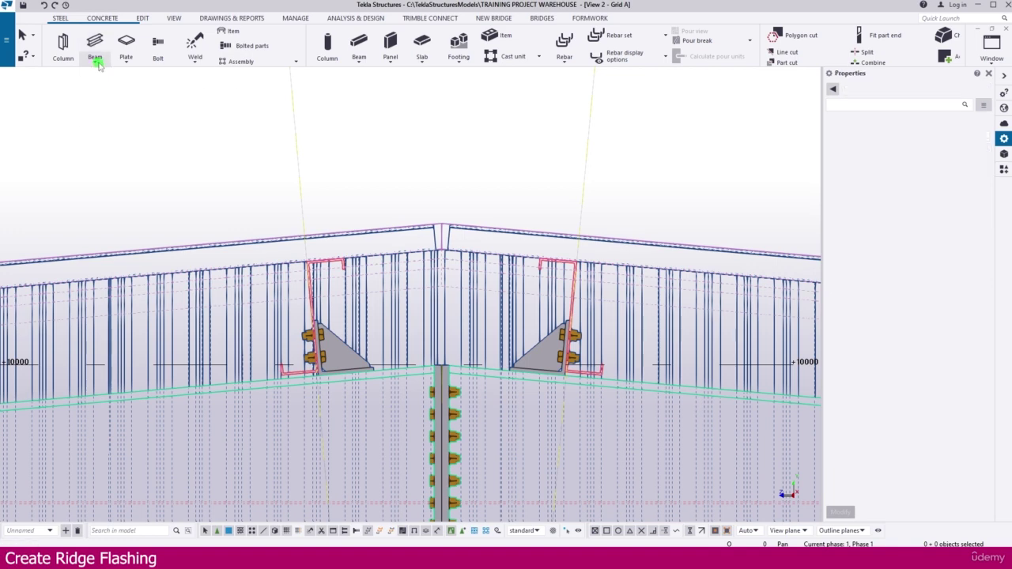
- Set up a steel polybeam named RIDGE FLASHING with profile PL12000*1, material GI ROOFING SHEET, class 2 and RGF 1 for part and assembly numbering
{"action": "left_click", "coordinate": [95, 63]}
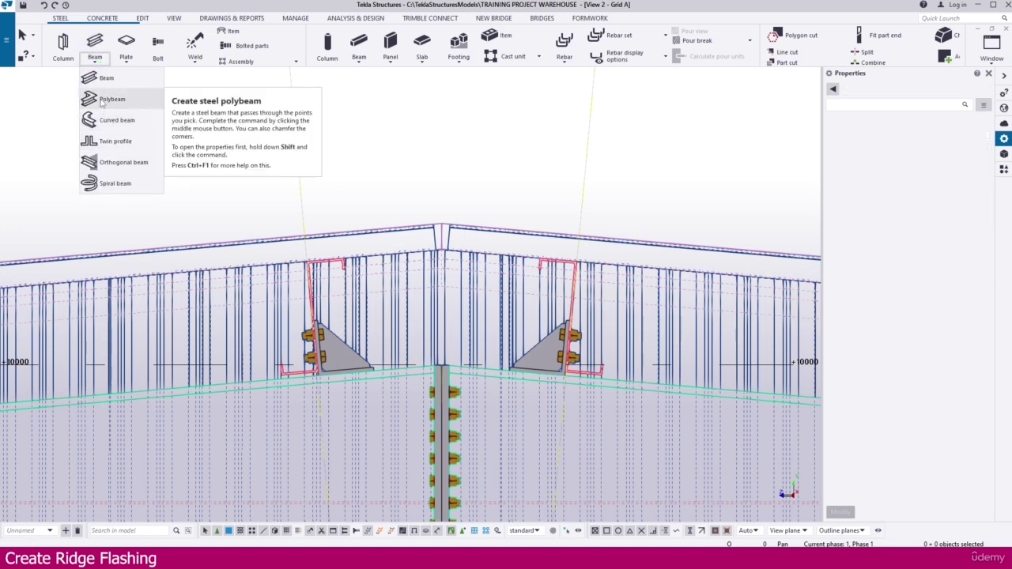
{"action": "left_click", "coordinate": [103, 100]}
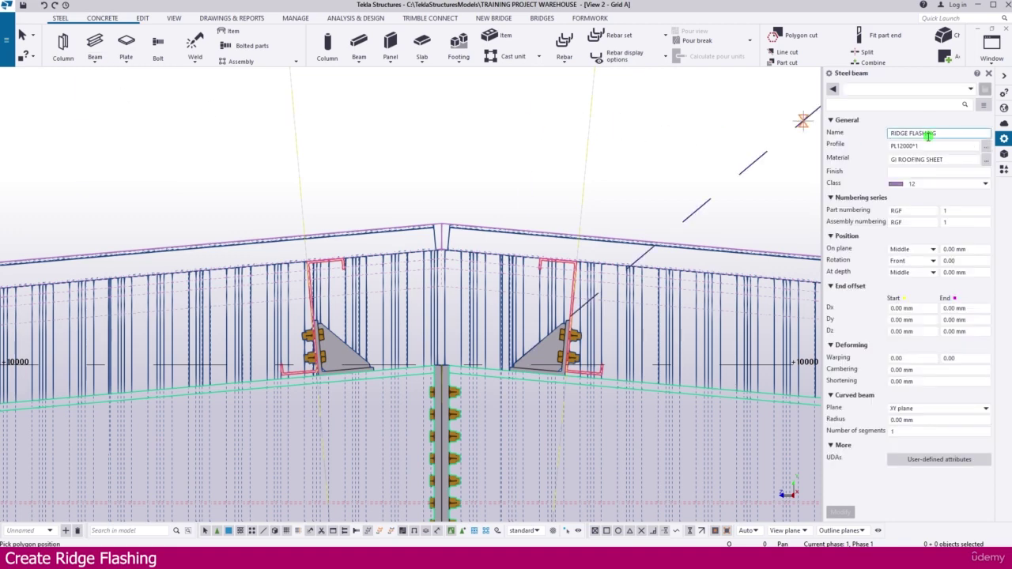
{"action": "left_click_drag", "start_coordinate": [944, 134], "coordinate": [891, 132]}
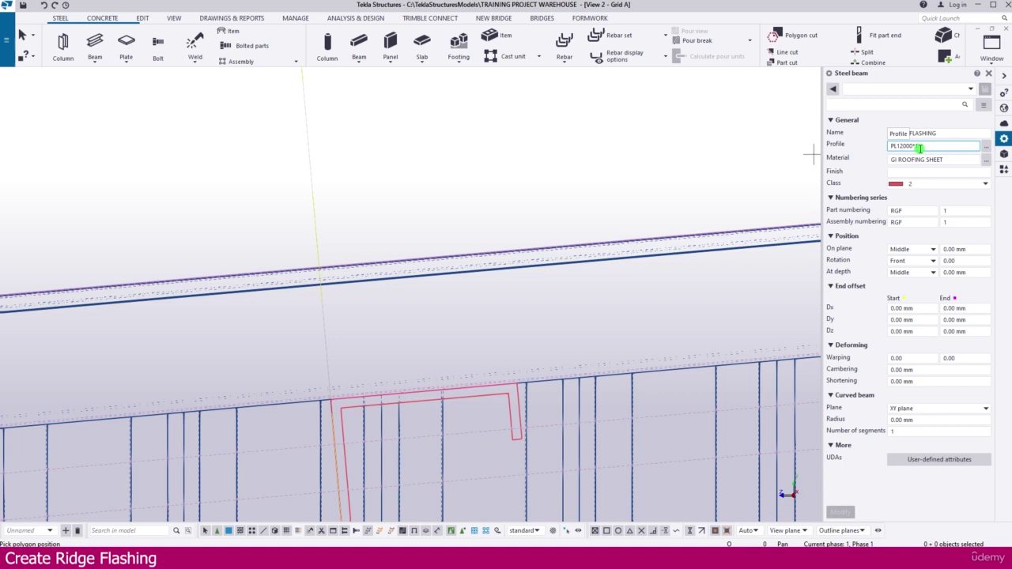
{"action": "left_click", "coordinate": [883, 170]}
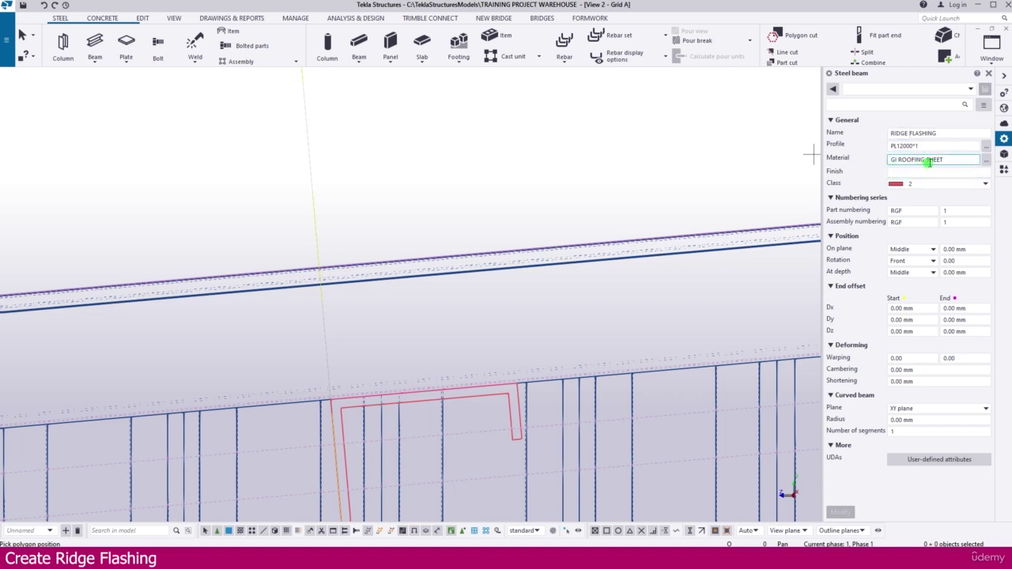
{"action": "left_click", "coordinate": [893, 145]}
{"action": "left_click", "coordinate": [947, 160]}
{"action": "left_click", "coordinate": [880, 161]}
{"action": "left_click", "coordinate": [910, 196]}
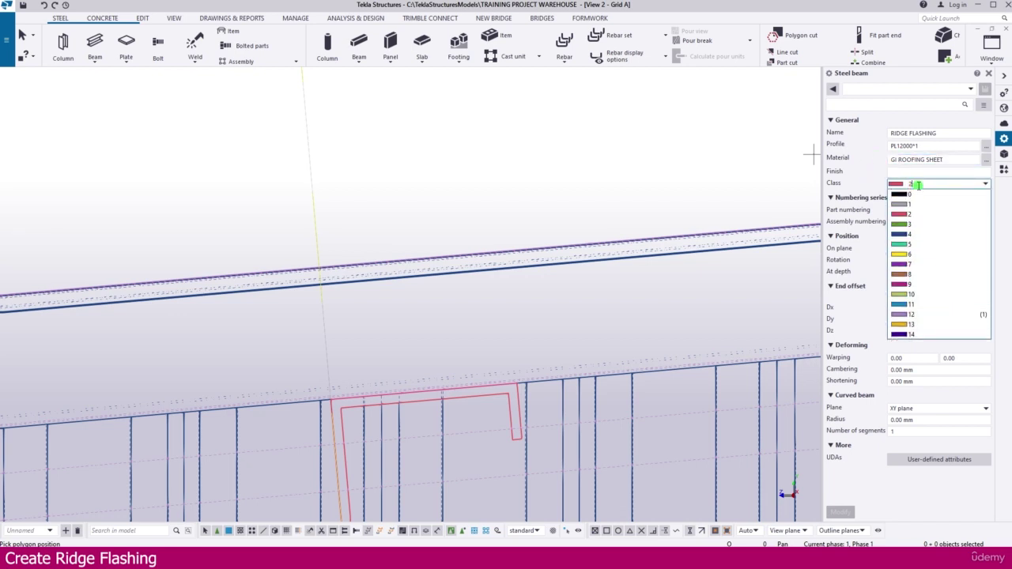
{"action": "left_click", "coordinate": [897, 188]}
{"action": "left_click", "coordinate": [911, 210]}
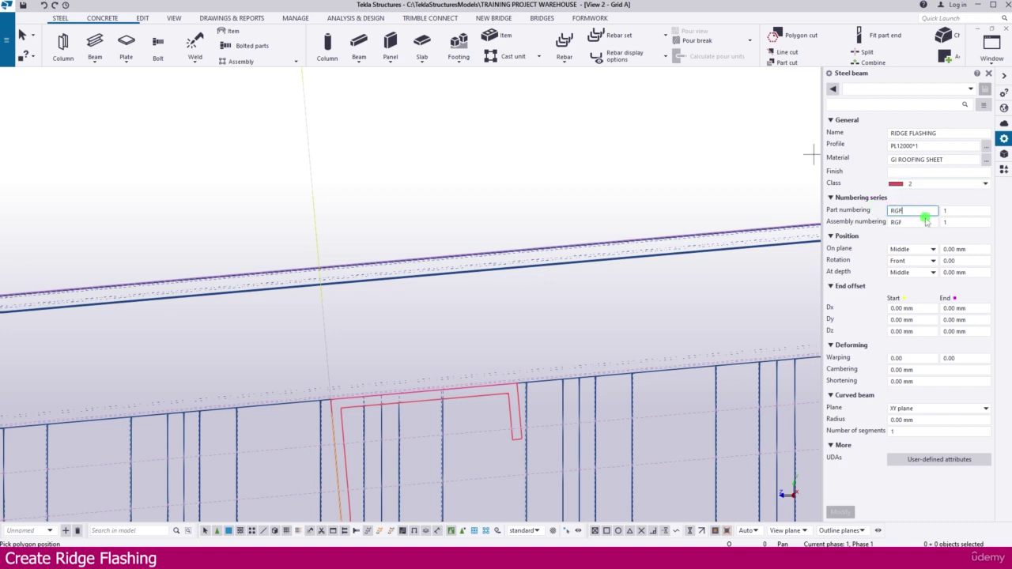
{"action": "left_click", "coordinate": [904, 221]}
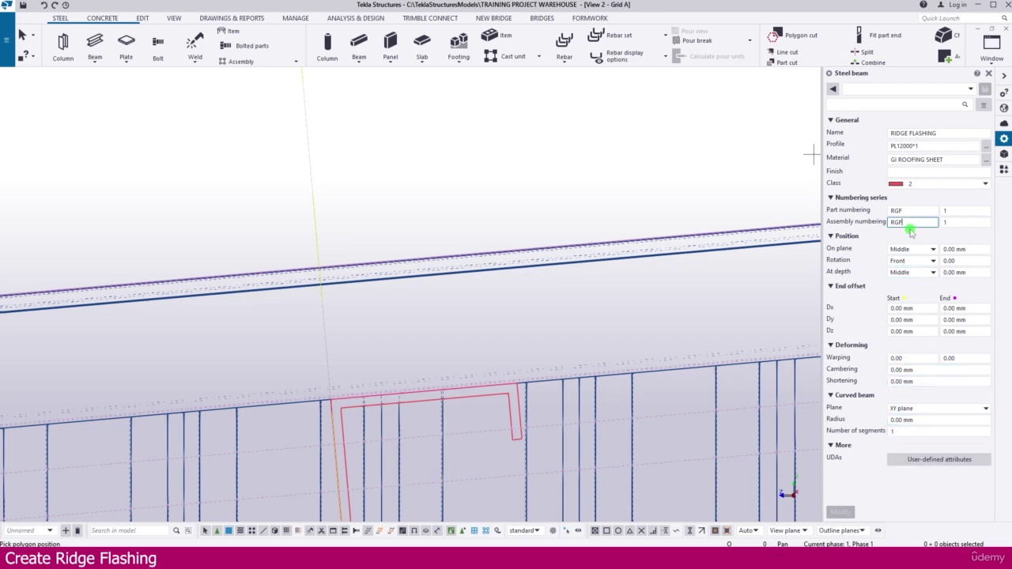
- Start the ridge flashing polybeam where the grid 1 side construction line meets the top edge of the roof sheeting
{"action": "scroll", "coordinate": [339, 286], "scroll_direction": "down", "scroll_amount": 3}
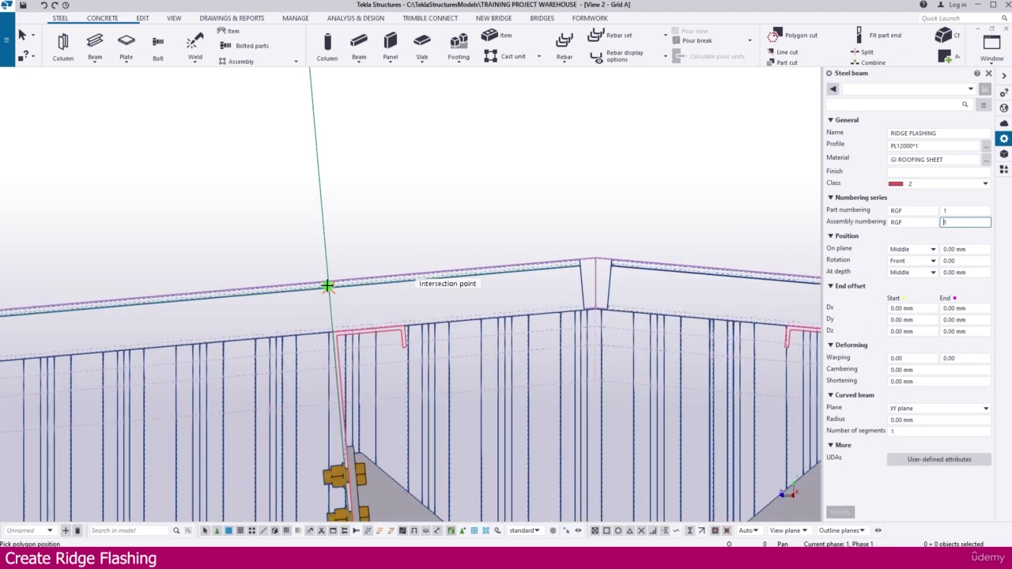
{"action": "scroll", "coordinate": [361, 264], "scroll_direction": "up", "scroll_amount": 5}
{"action": "scroll", "coordinate": [298, 309], "scroll_direction": "up", "scroll_amount": 2}
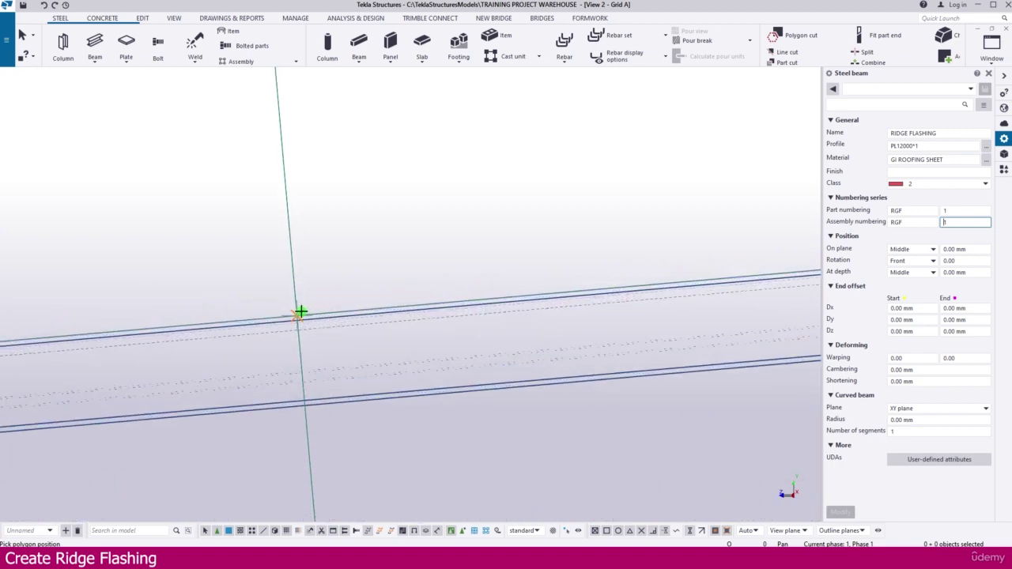
{"action": "scroll", "coordinate": [286, 308], "scroll_direction": "up", "scroll_amount": 3}
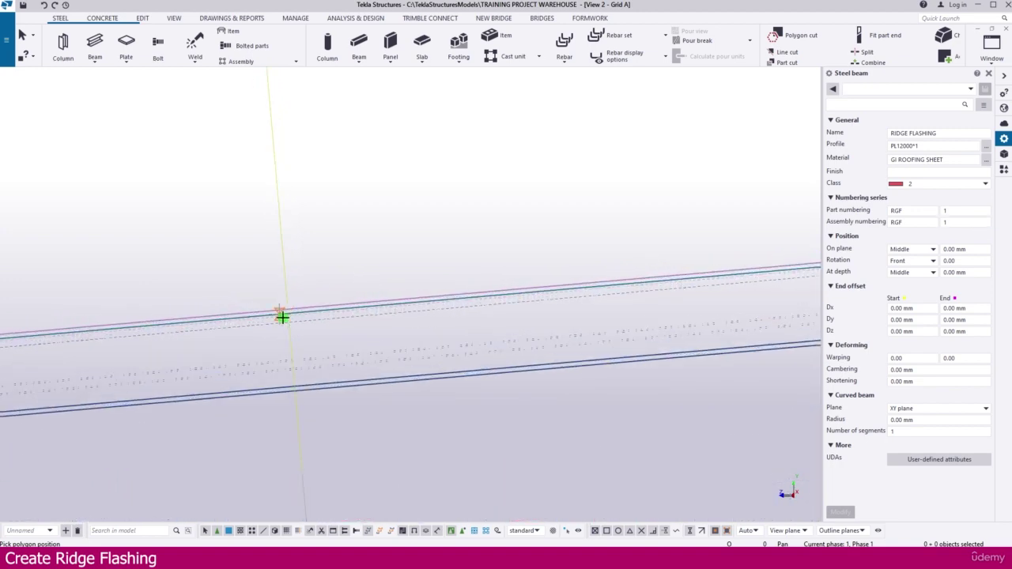
{"action": "scroll", "coordinate": [295, 336], "scroll_direction": "up", "scroll_amount": 3}
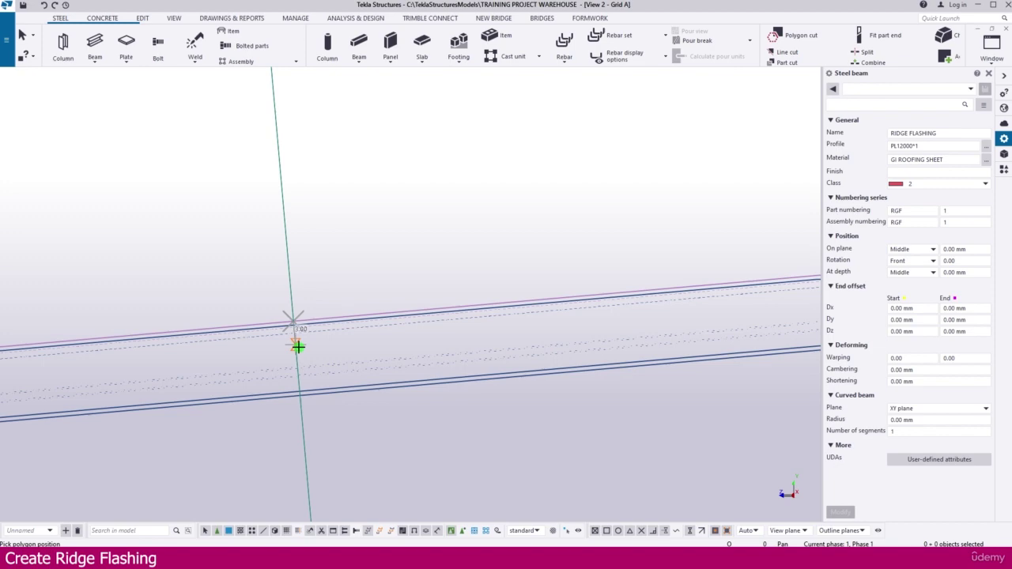
{"action": "left_click", "coordinate": [298, 339]}
- Continue the polybeam through the ridge apex to the grid 2 side construction line at the roof's top edge and finish it
{"action": "scroll", "coordinate": [300, 339], "scroll_direction": "down", "scroll_amount": 3}
{"action": "scroll", "coordinate": [592, 294], "scroll_direction": "up", "scroll_amount": 5}
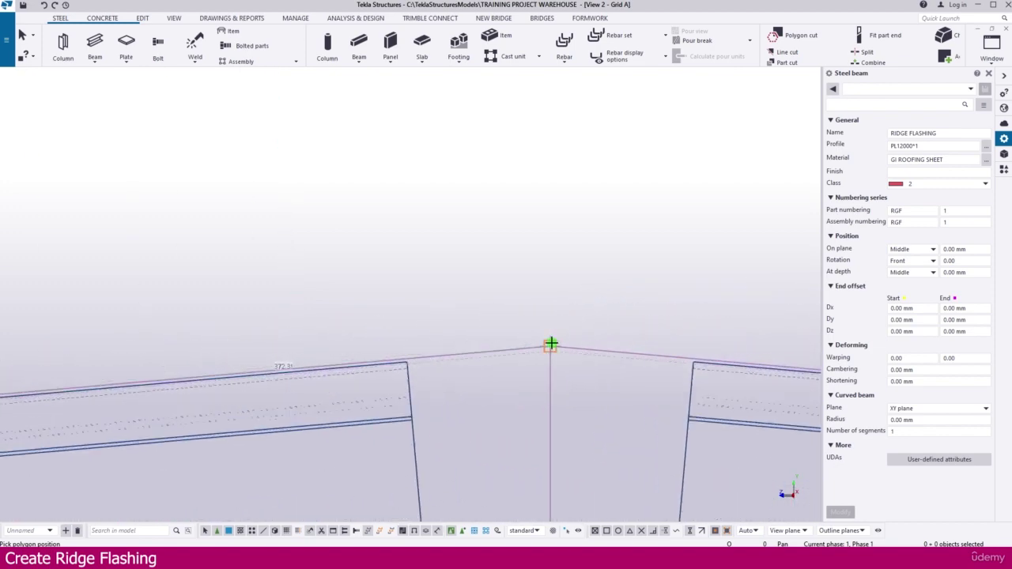
{"action": "scroll", "coordinate": [488, 293], "scroll_direction": "down", "scroll_amount": 2}
{"action": "scroll", "coordinate": [507, 316], "scroll_direction": "up", "scroll_amount": 2}
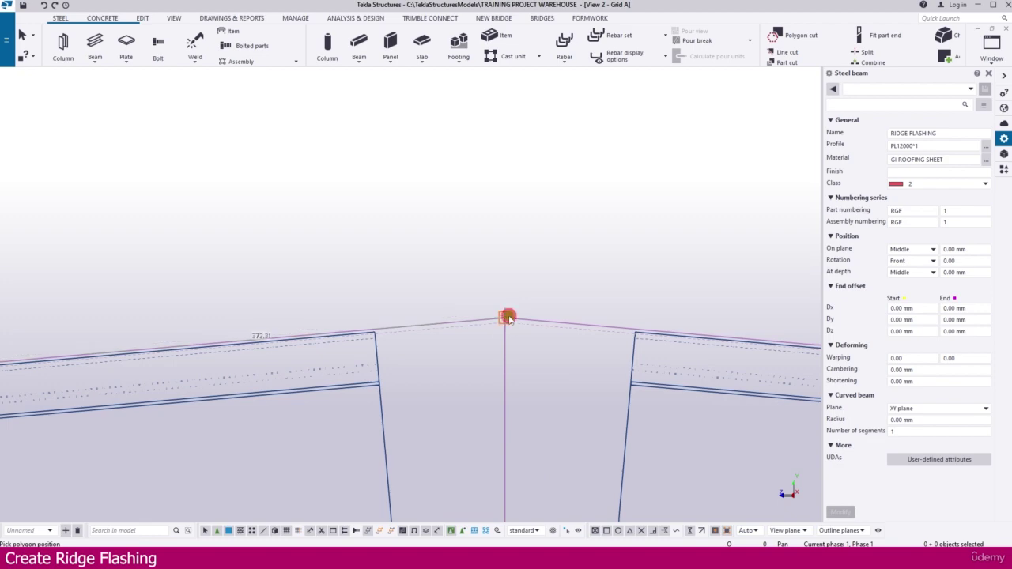
{"action": "left_click", "coordinate": [506, 316]}
{"action": "scroll", "coordinate": [427, 235], "scroll_direction": "down", "scroll_amount": 4}
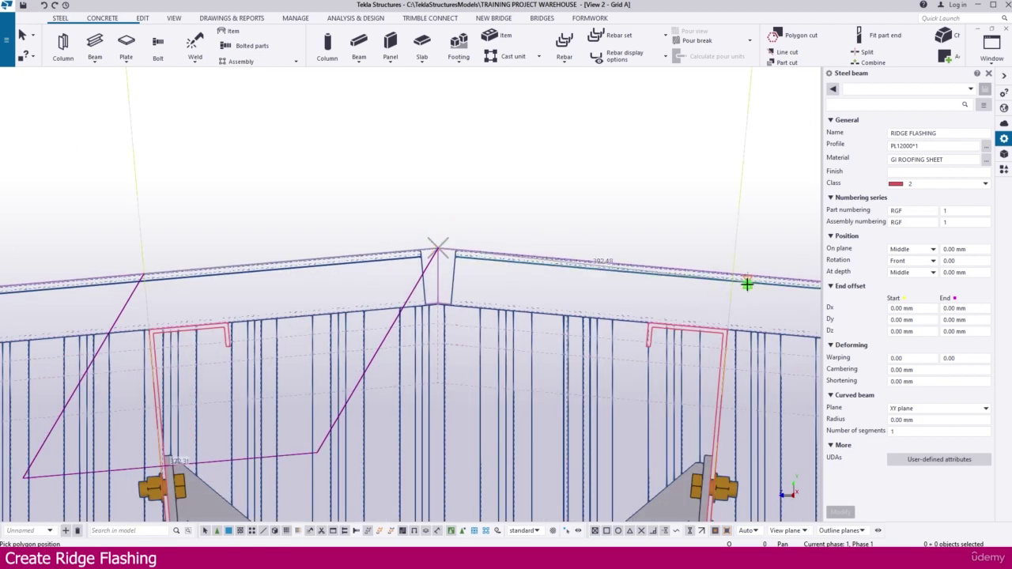
{"action": "scroll", "coordinate": [747, 284], "scroll_direction": "up", "scroll_amount": 5}
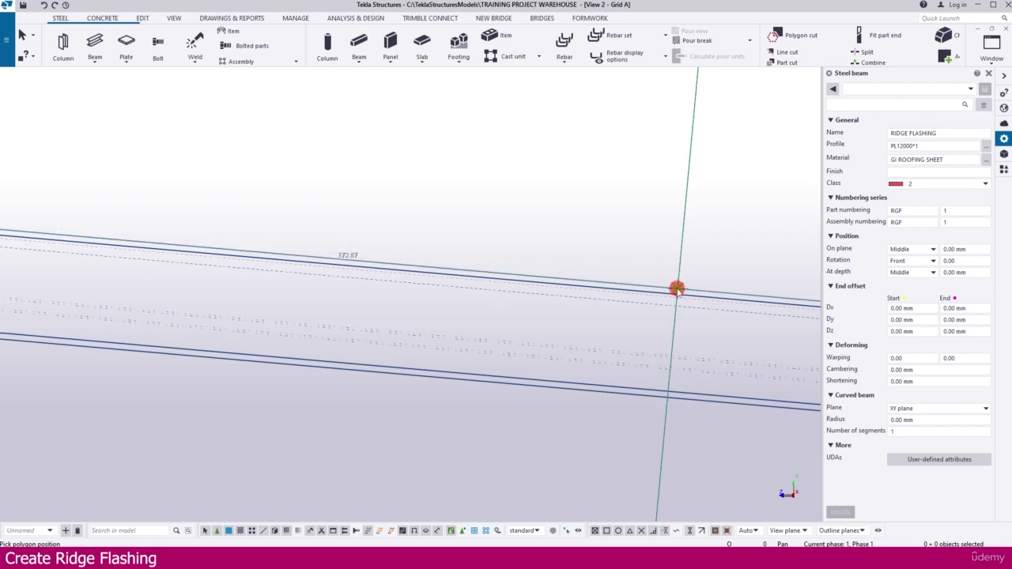
{"action": "left_click", "coordinate": [677, 288]}
{"action": "scroll", "coordinate": [711, 264], "scroll_direction": "up", "scroll_amount": 3}
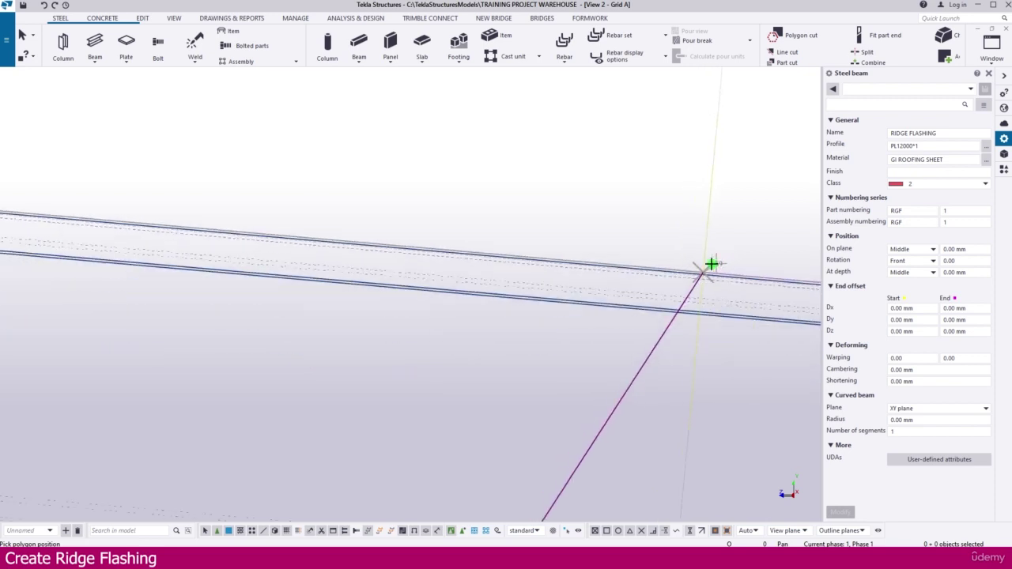
{"action": "middle_click", "coordinate": [662, 250]}
{"action": "left_click", "coordinate": [491, 304]}
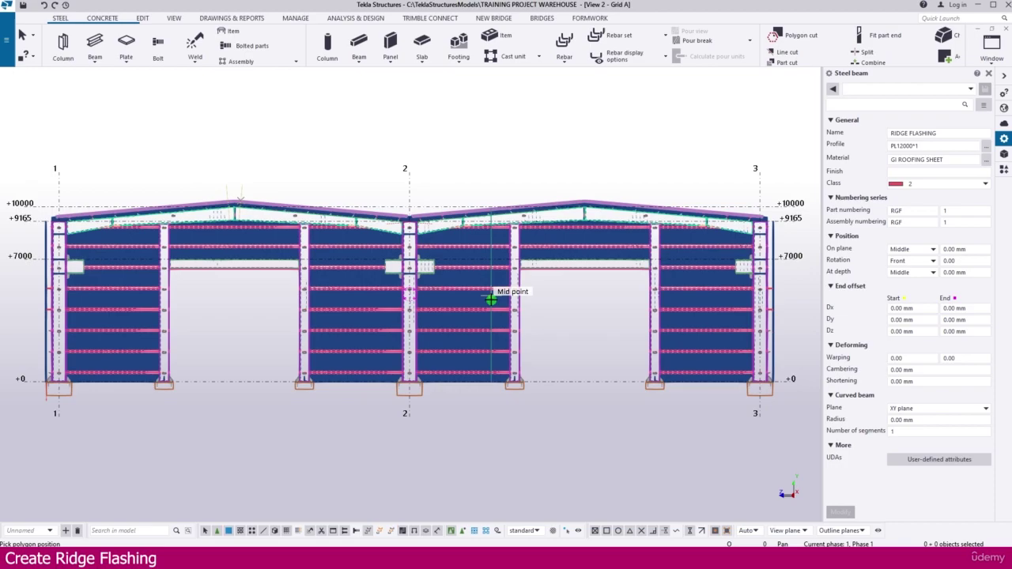
- Set the ridge flashing's at-depth position to Front and apply the change
{"action": "scroll", "coordinate": [227, 190], "scroll_direction": "up", "scroll_amount": 4}
{"action": "scroll", "coordinate": [227, 190], "scroll_direction": "up", "scroll_amount": 5}
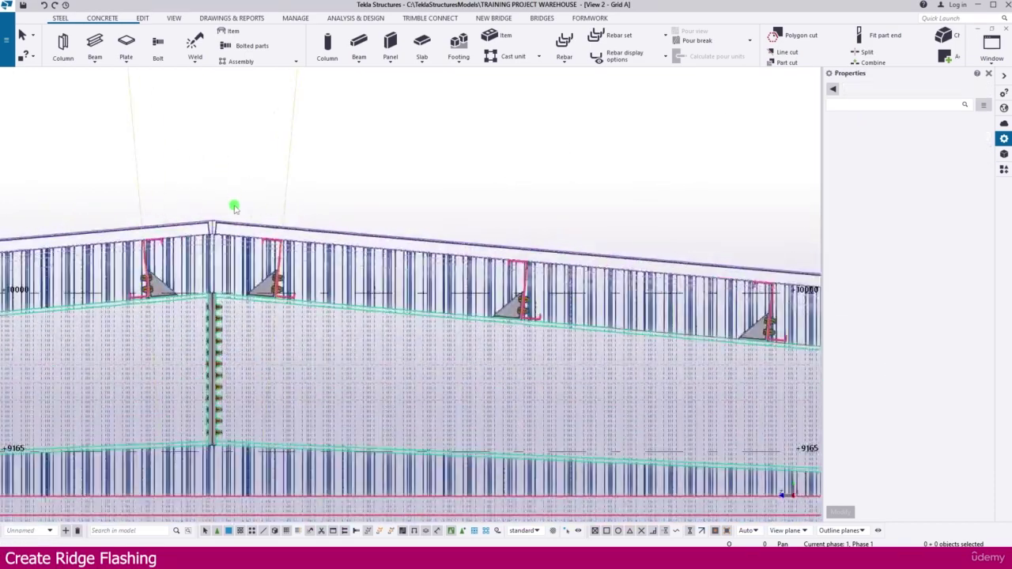
{"action": "scroll", "coordinate": [221, 236], "scroll_direction": "up", "scroll_amount": 3}
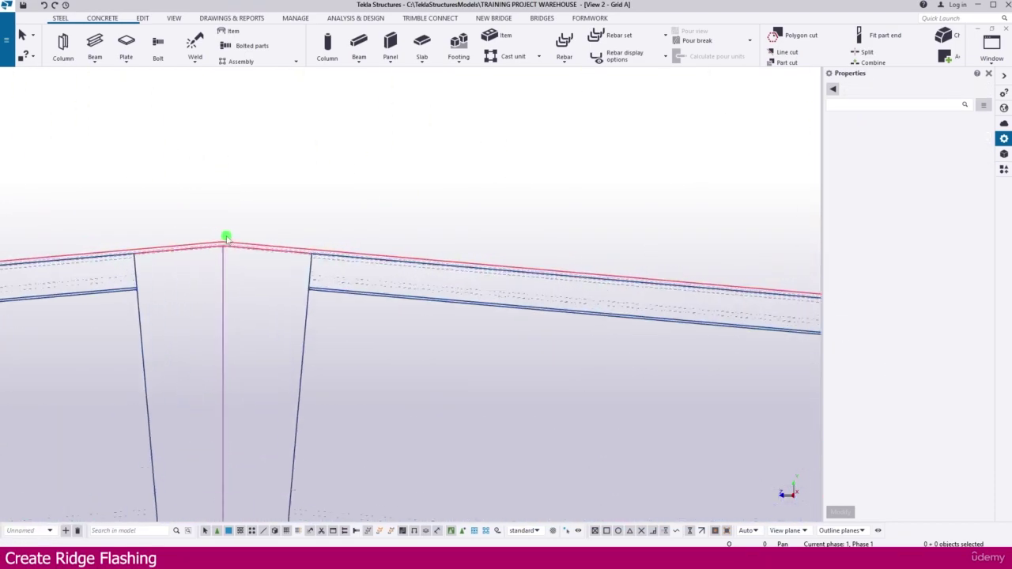
{"action": "left_click", "coordinate": [226, 246]}
{"action": "scroll", "coordinate": [226, 247], "scroll_direction": "up", "scroll_amount": 2}
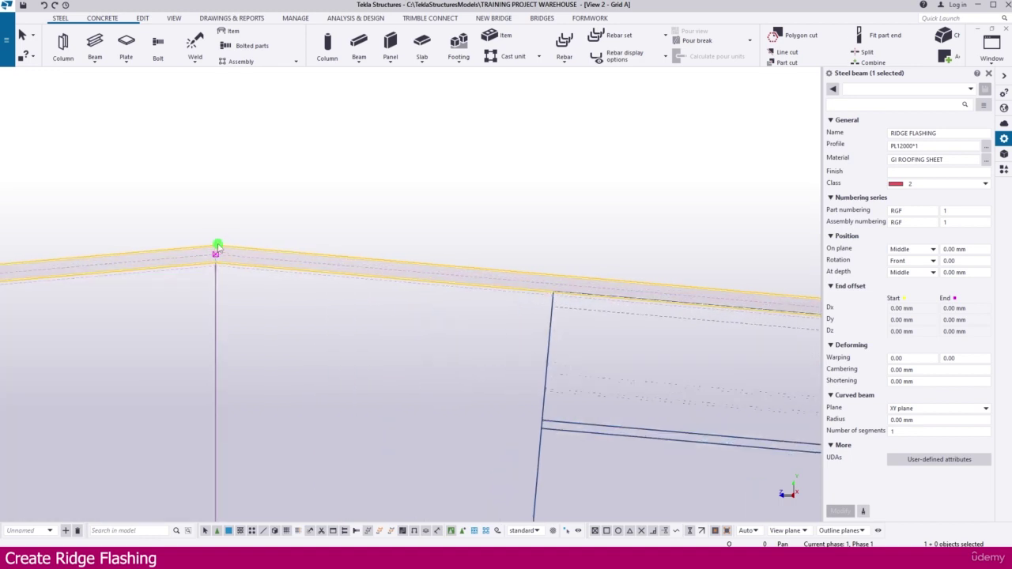
{"action": "left_click", "coordinate": [908, 272]}
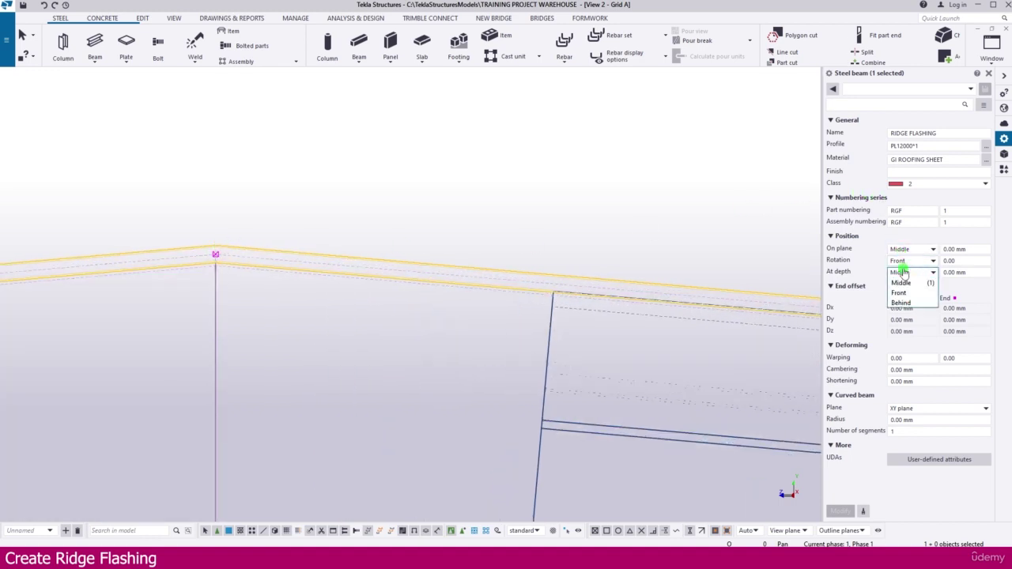
{"action": "left_click", "coordinate": [892, 289]}
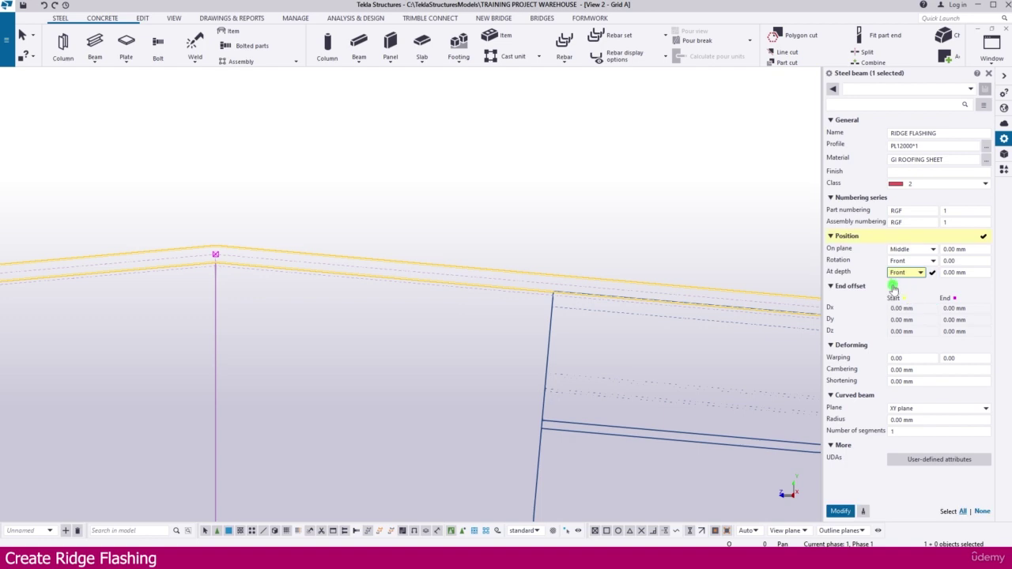
{"action": "left_click", "coordinate": [840, 511]}
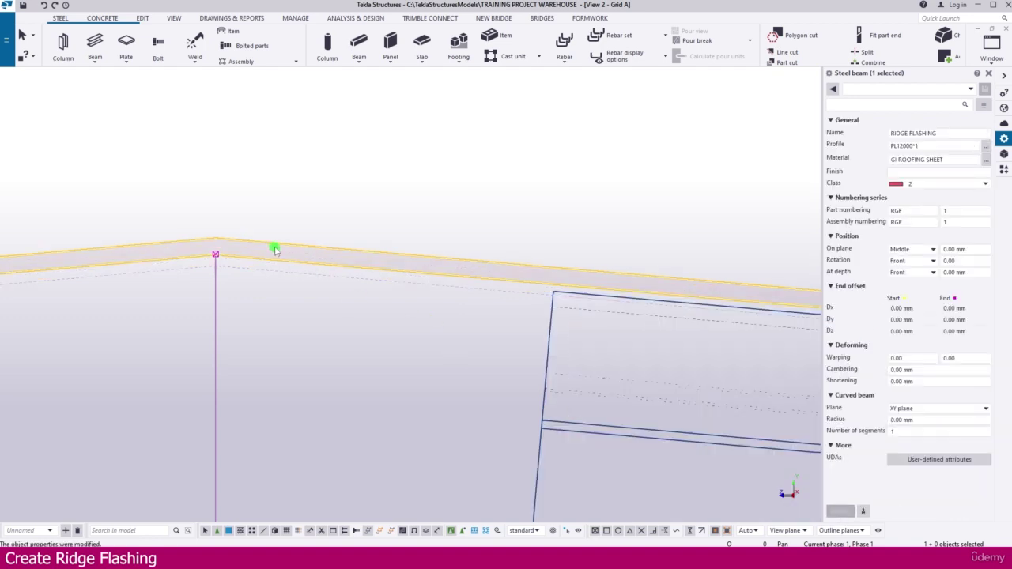
- In the isometric view, set the ridge flashing's on-plane position to Right and apply the change
{"action": "key", "text": "ctrl+Right"}
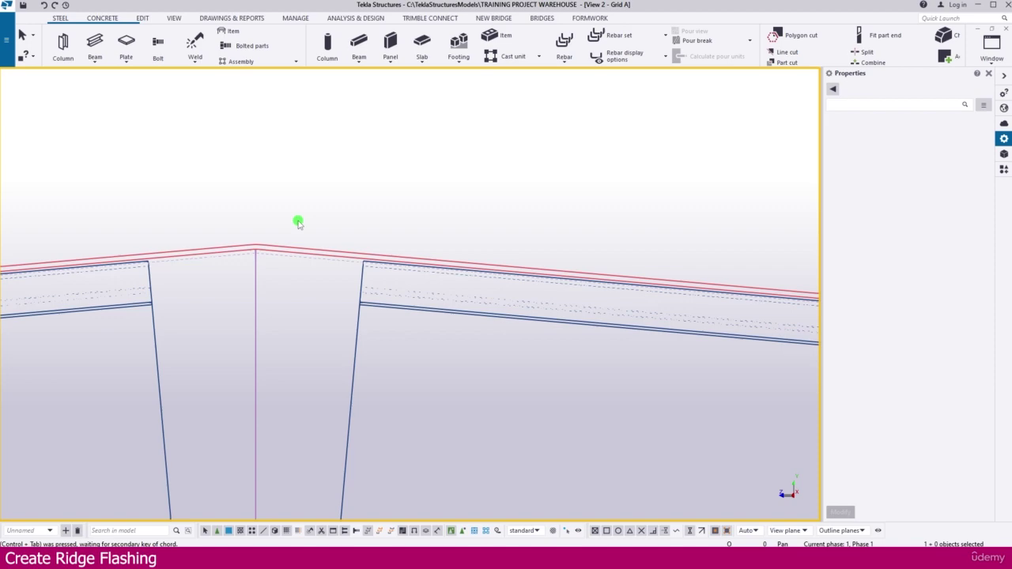
{"action": "key", "text": "ctrl+Tab"}
{"action": "scroll", "coordinate": [300, 295], "scroll_direction": "up", "scroll_amount": 5}
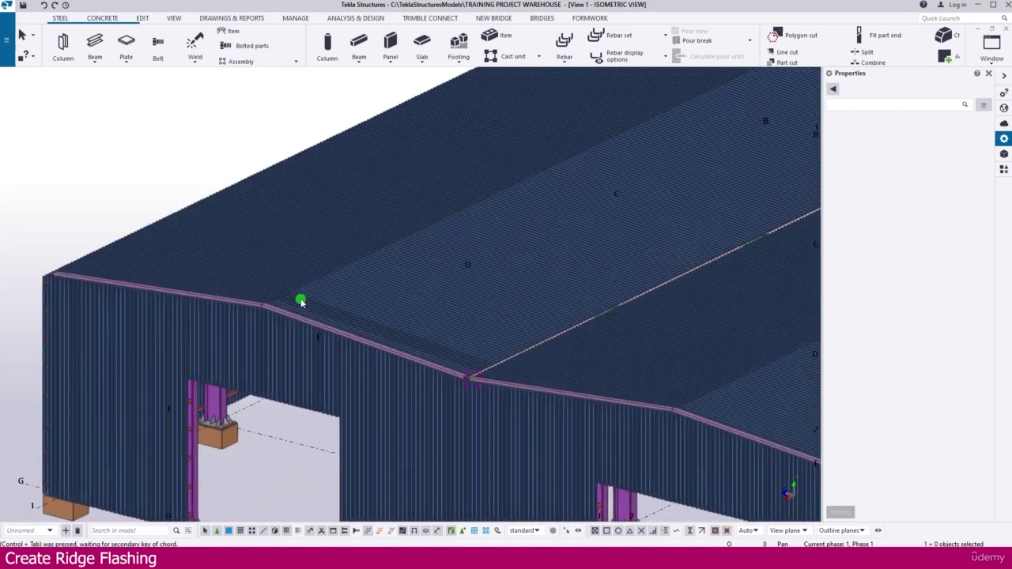
{"action": "scroll", "coordinate": [268, 357], "scroll_direction": "down", "scroll_amount": 5}
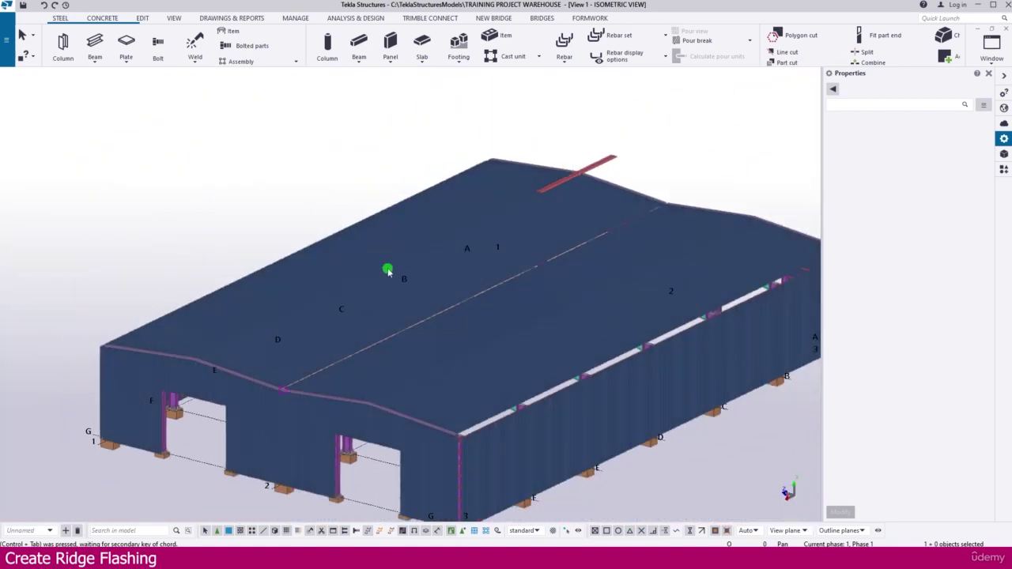
{"action": "scroll", "coordinate": [544, 179], "scroll_direction": "up", "scroll_amount": 4}
{"action": "scroll", "coordinate": [340, 242], "scroll_direction": "down", "scroll_amount": 6}
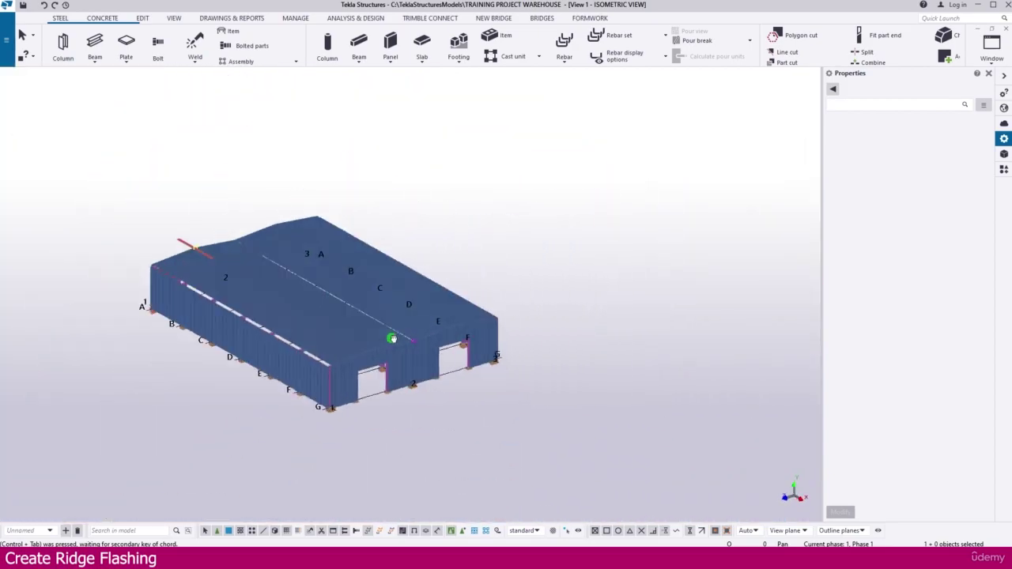
{"action": "middle_click_drag", "start_coordinate": [391, 339], "coordinate": [131, 411], "text": "ctrl"}
{"action": "scroll", "coordinate": [131, 407], "scroll_direction": "up", "scroll_amount": 10}
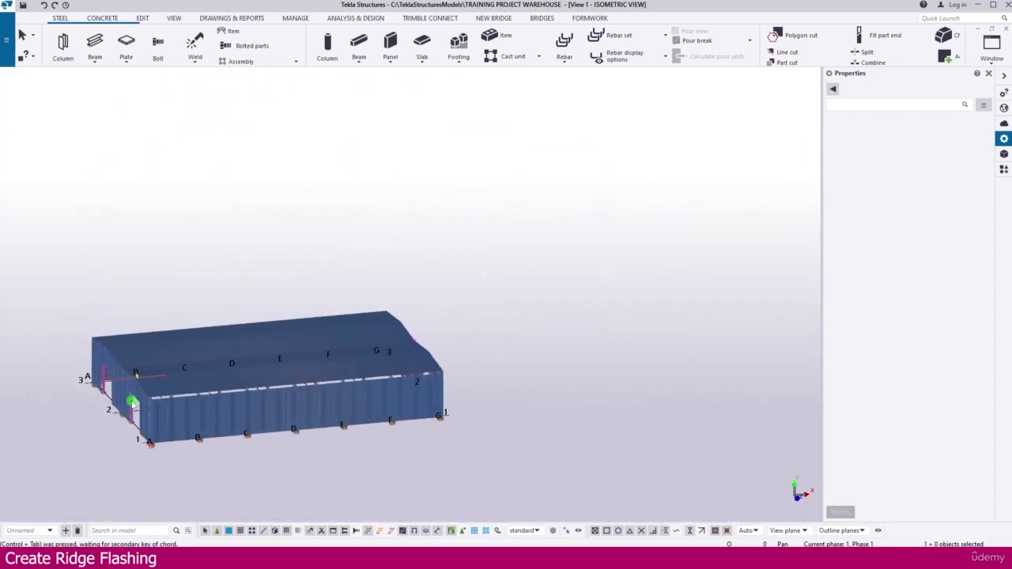
{"action": "scroll", "coordinate": [158, 377], "scroll_direction": "up", "scroll_amount": 5}
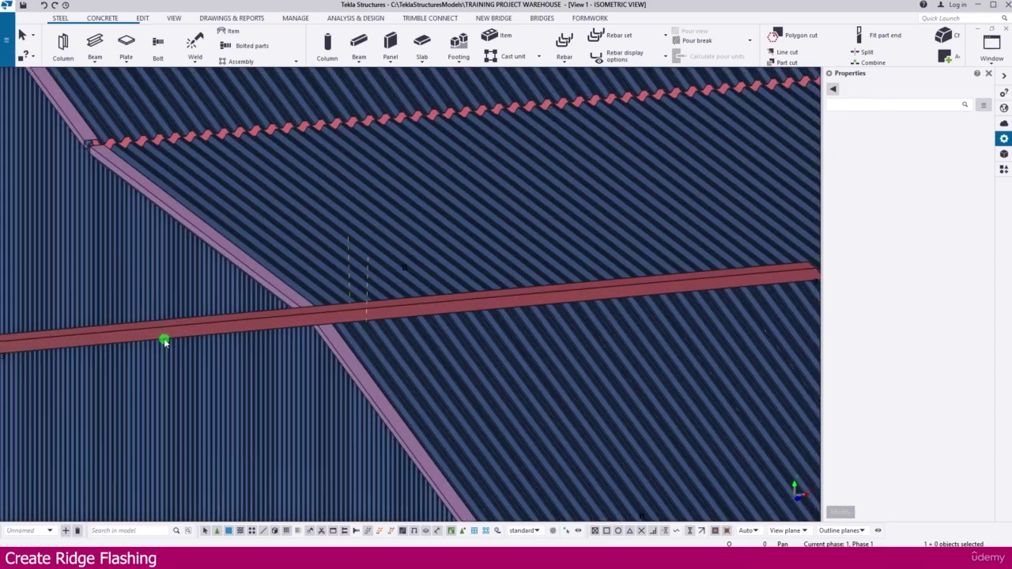
{"action": "left_click", "coordinate": [170, 330]}
{"action": "scroll", "coordinate": [169, 332], "scroll_direction": "down", "scroll_amount": 4}
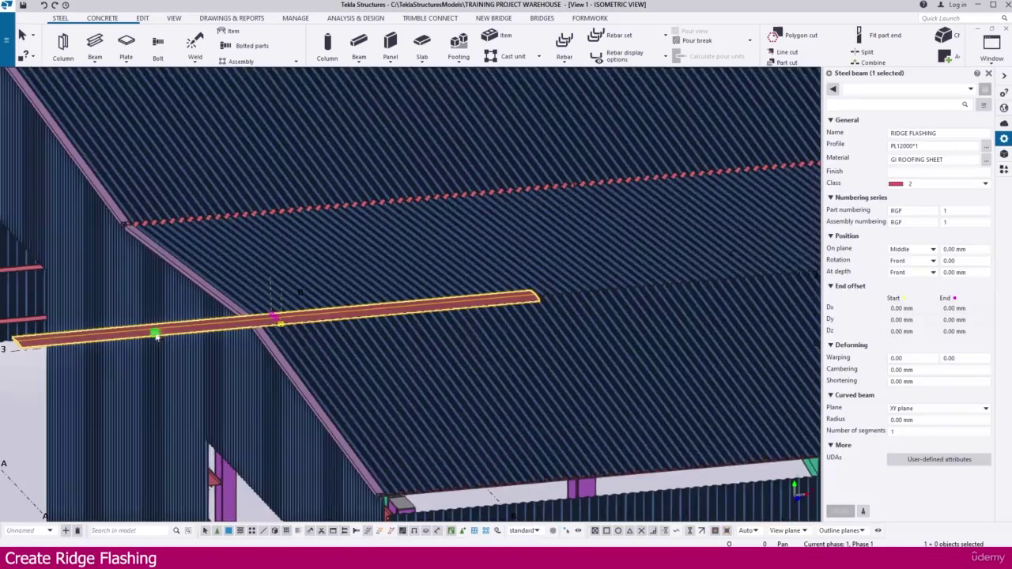
{"action": "left_click", "coordinate": [913, 249]}
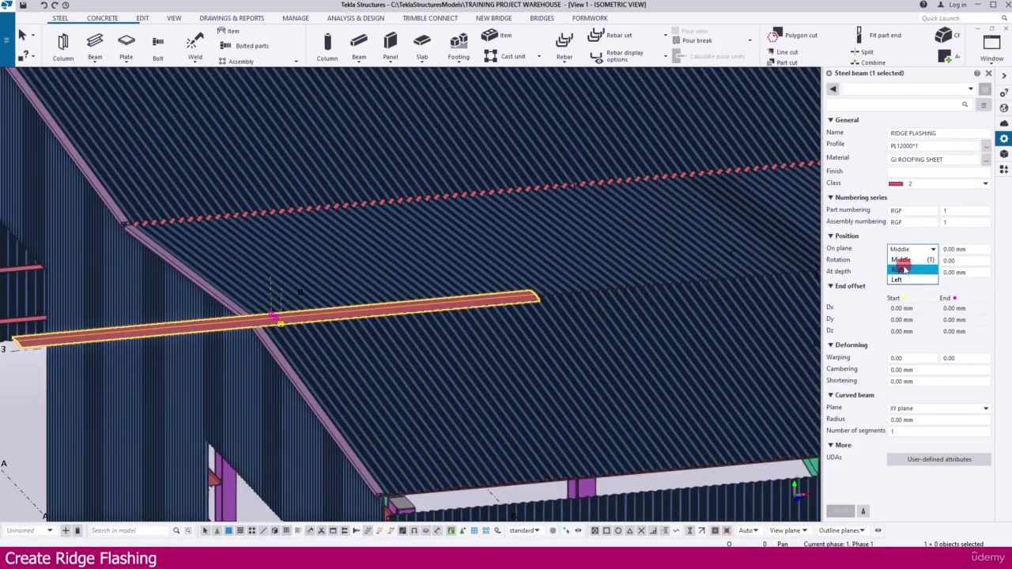
{"action": "left_click", "coordinate": [901, 264]}
{"action": "left_click", "coordinate": [862, 511]}
{"action": "scroll", "coordinate": [280, 320], "scroll_direction": "up", "scroll_amount": 5}
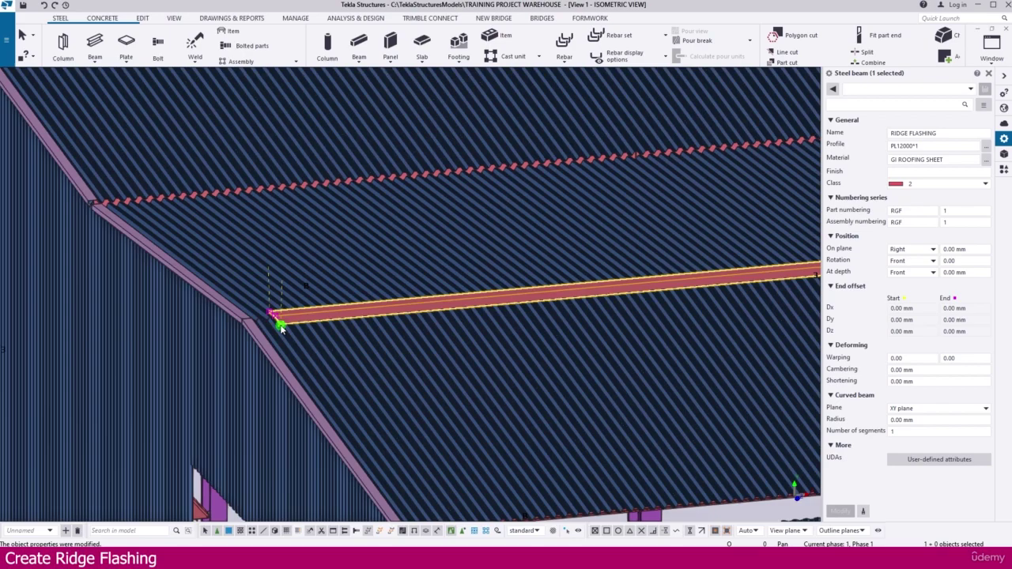
- Move the ridge flashing from the apex point at its end to the outer top ridge corner of the Grid A gable trim
{"action": "scroll", "coordinate": [280, 320], "scroll_direction": "up", "scroll_amount": 5}
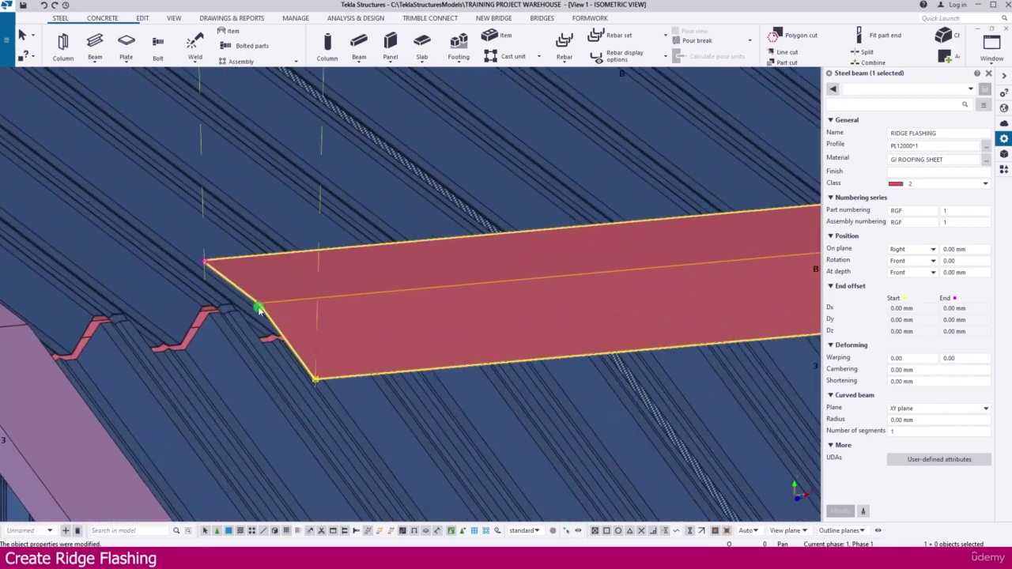
{"action": "scroll", "coordinate": [291, 302], "scroll_direction": "down", "scroll_amount": 3}
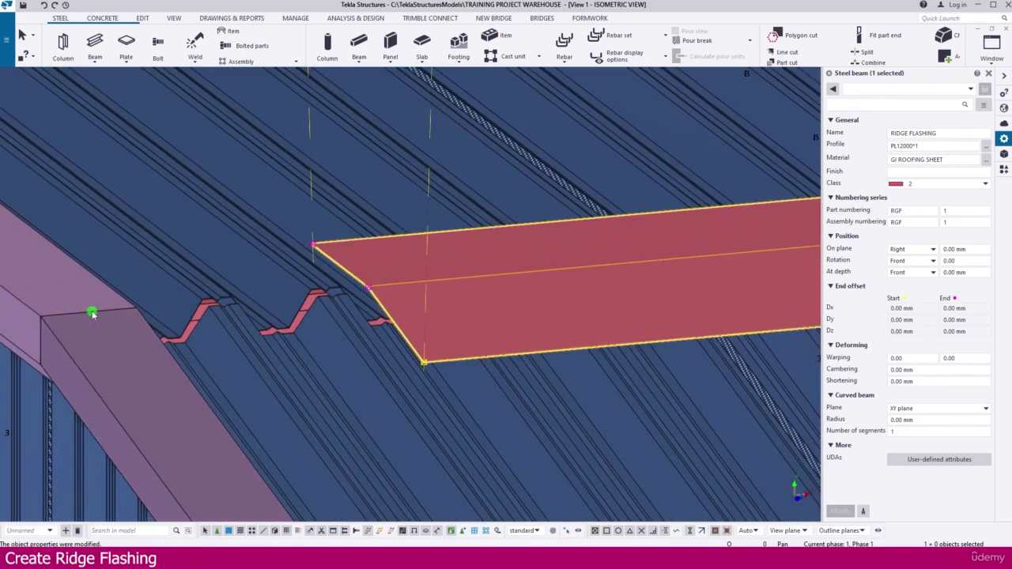
{"action": "scroll", "coordinate": [376, 291], "scroll_direction": "up", "scroll_amount": 4}
{"action": "scroll", "coordinate": [376, 291], "scroll_direction": "up", "scroll_amount": 4}
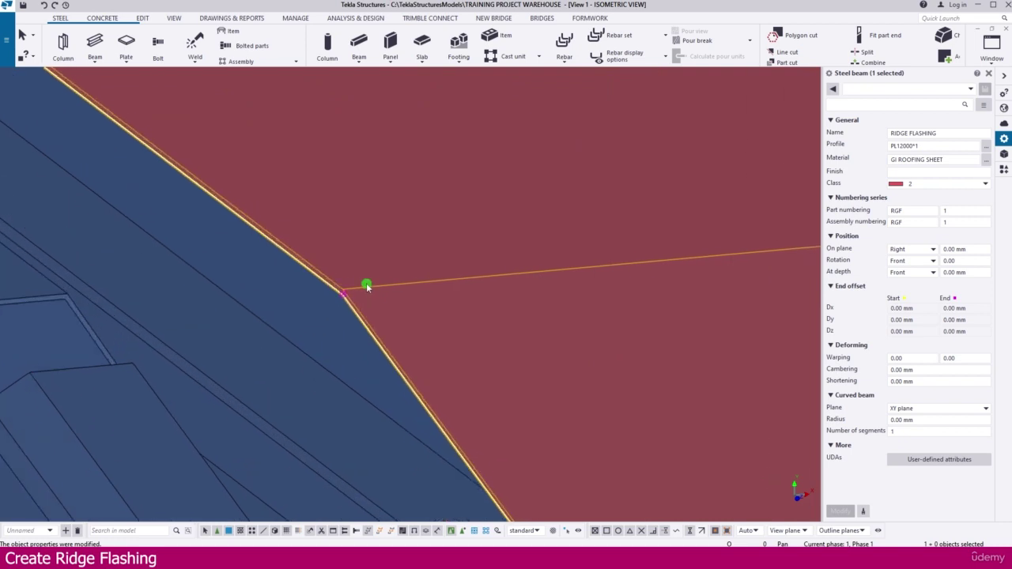
{"action": "right_click", "coordinate": [365, 284]}
{"action": "left_click", "coordinate": [392, 321]}
{"action": "scroll", "coordinate": [354, 301], "scroll_direction": "up", "scroll_amount": 2}
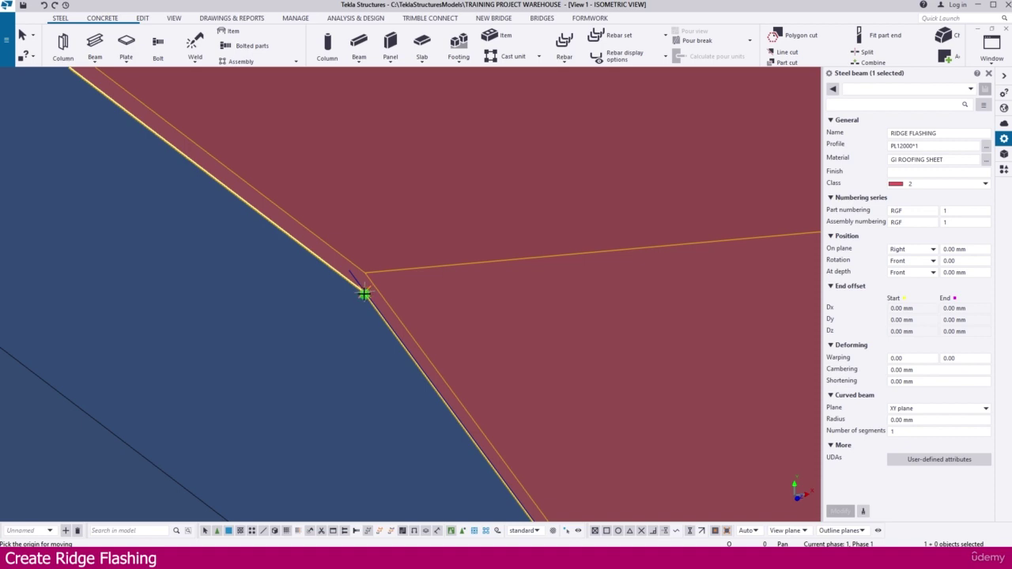
{"action": "scroll", "coordinate": [363, 286], "scroll_direction": "up", "scroll_amount": 5}
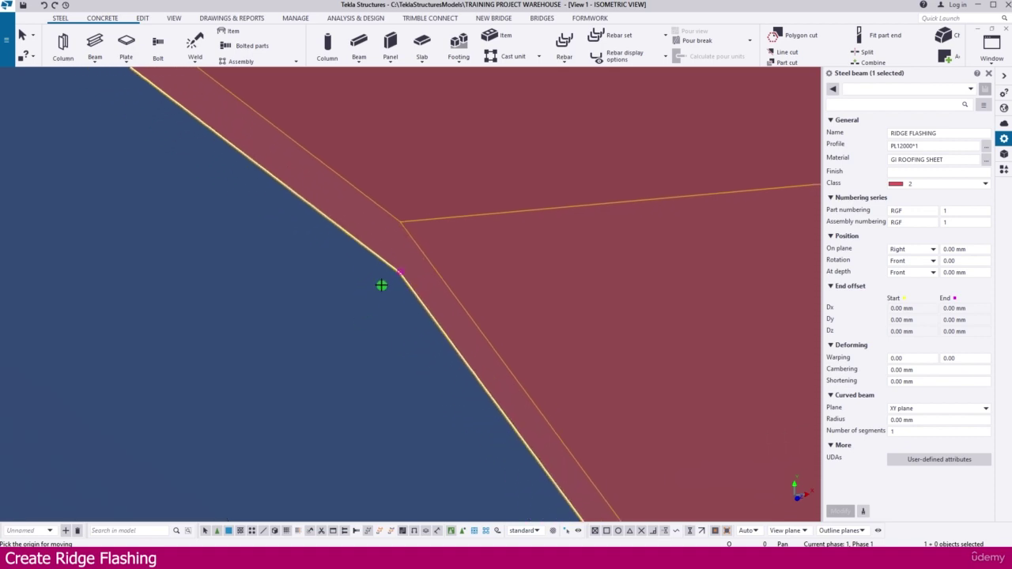
{"action": "scroll", "coordinate": [399, 275], "scroll_direction": "up", "scroll_amount": 1}
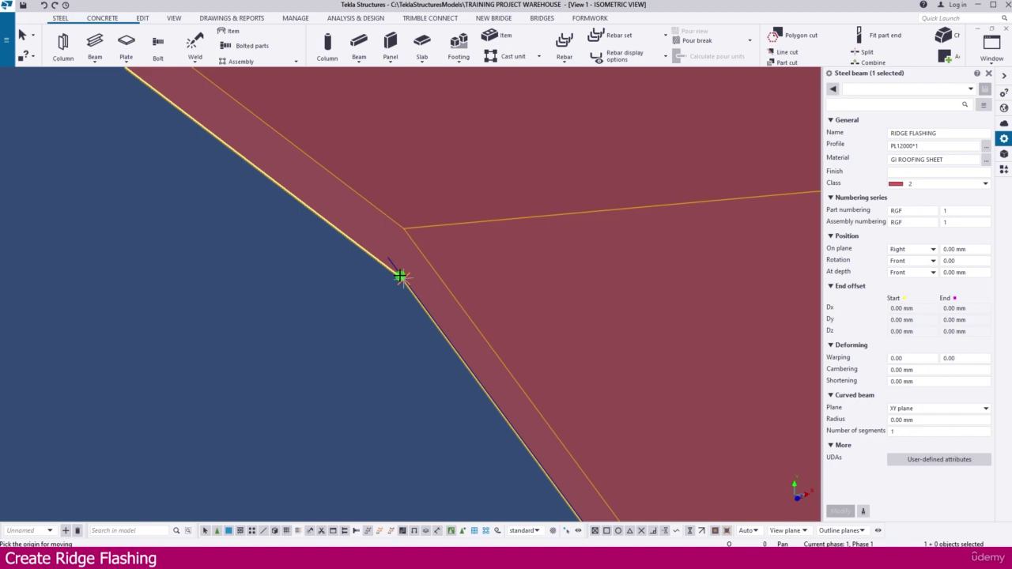
{"action": "left_click", "coordinate": [405, 278]}
{"action": "scroll", "coordinate": [411, 285], "scroll_direction": "down", "scroll_amount": 2}
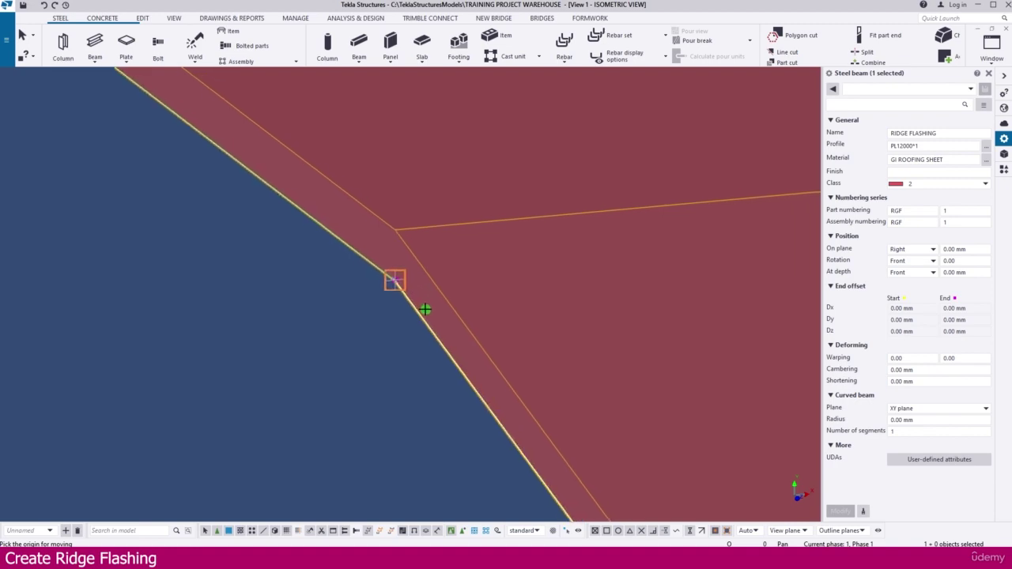
{"action": "scroll", "coordinate": [517, 269], "scroll_direction": "down", "scroll_amount": 3}
{"action": "scroll", "coordinate": [523, 260], "scroll_direction": "down", "scroll_amount": 6}
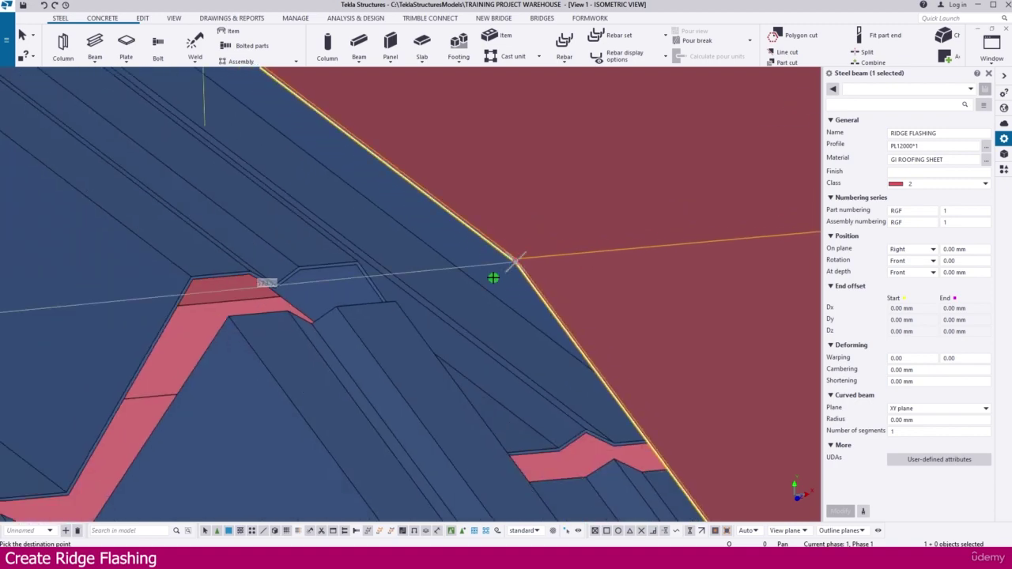
{"action": "scroll", "coordinate": [94, 312], "scroll_direction": "down", "scroll_amount": 4}
{"action": "scroll", "coordinate": [79, 328], "scroll_direction": "up", "scroll_amount": 6}
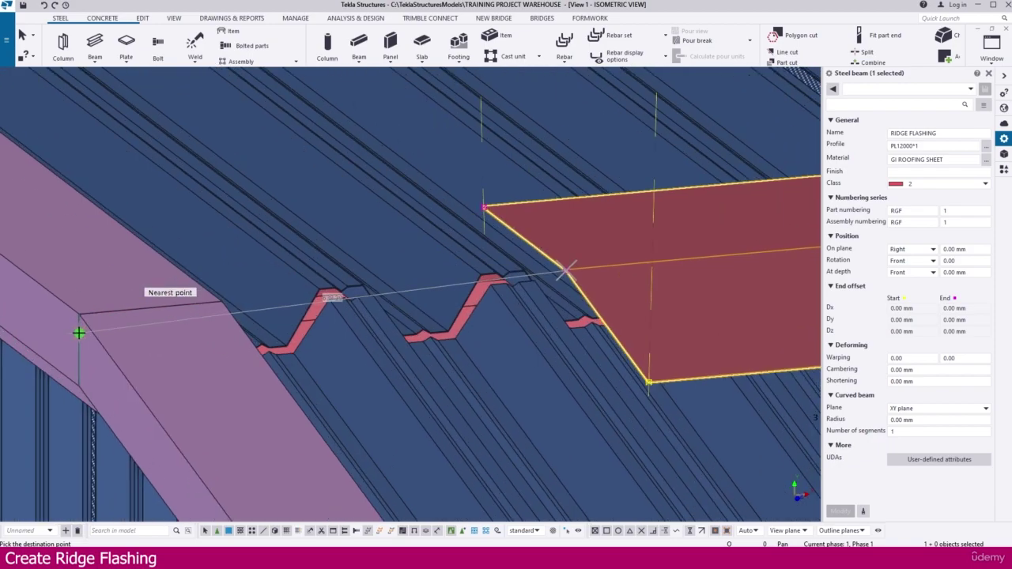
{"action": "left_click", "coordinate": [80, 304]}
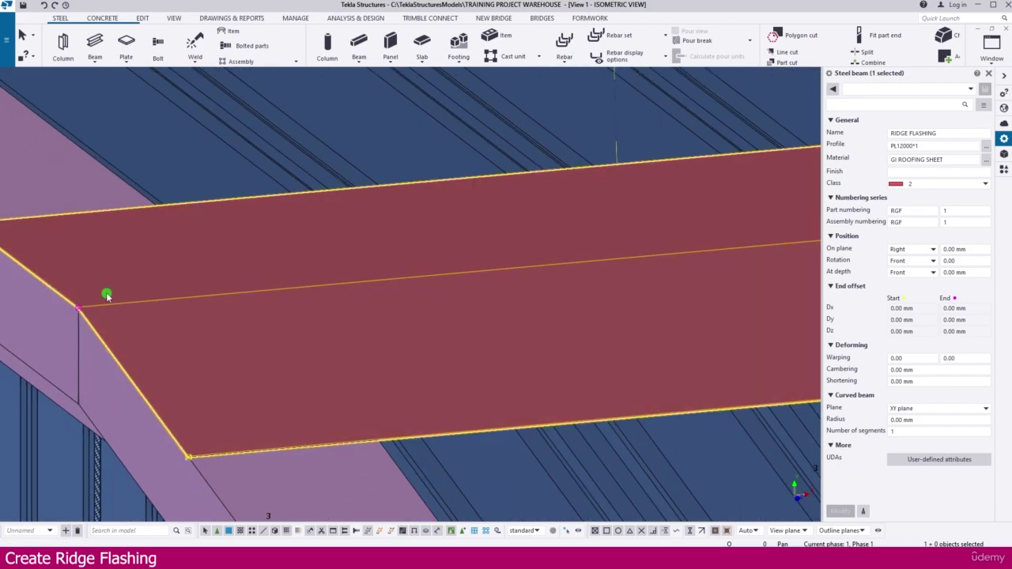
- Examine how far the ridge flashing extends from the Grid A gable along the roof ridge compared with the full building length
{"action": "scroll", "coordinate": [104, 294], "scroll_direction": "down", "scroll_amount": 5}
{"action": "scroll", "coordinate": [108, 296], "scroll_direction": "down", "scroll_amount": 8}
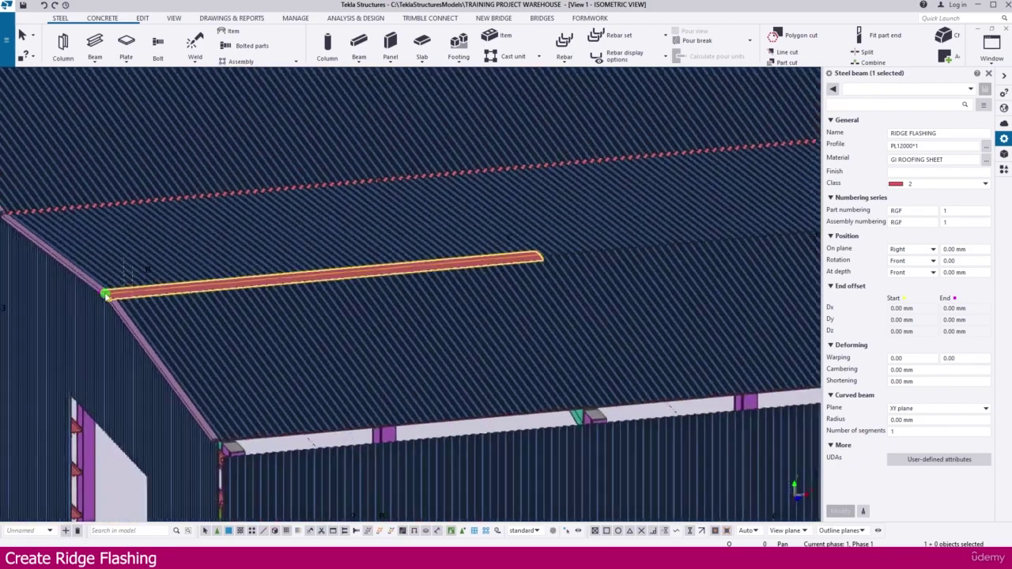
{"action": "scroll", "coordinate": [108, 297], "scroll_direction": "down", "scroll_amount": 5}
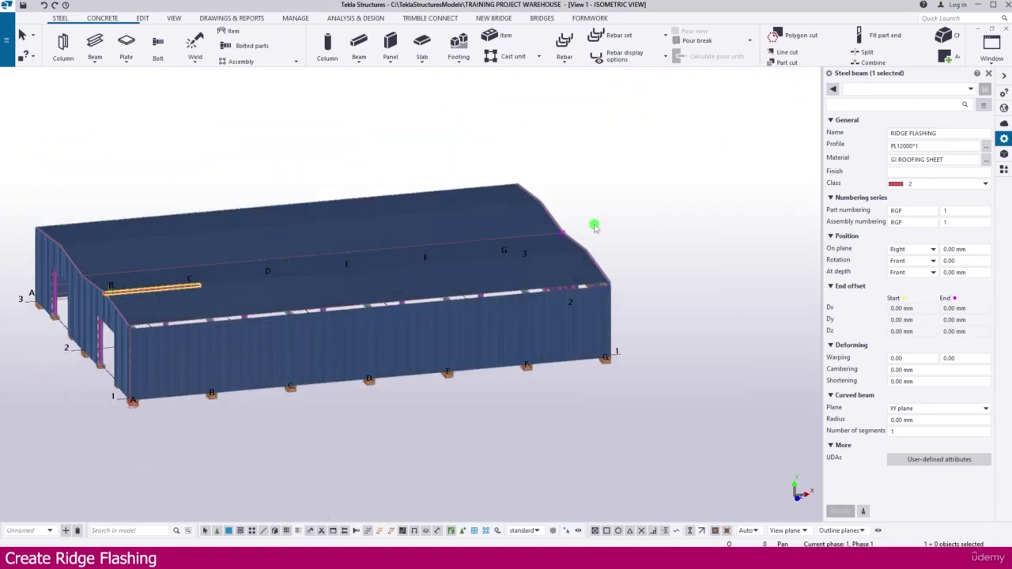
{"action": "scroll", "coordinate": [95, 295], "scroll_direction": "up", "scroll_amount": 10}
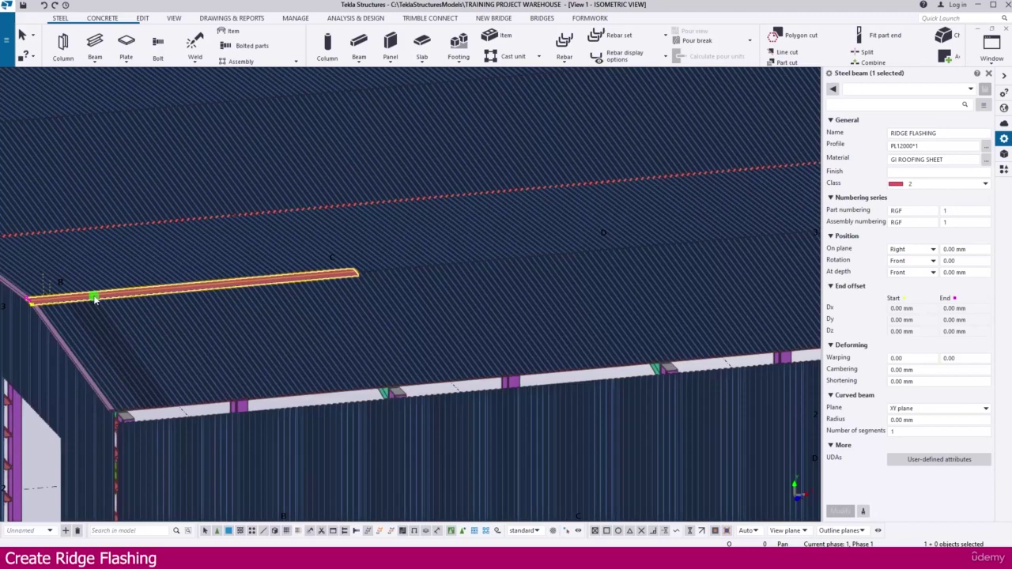
{"action": "scroll", "coordinate": [94, 298], "scroll_direction": "down", "scroll_amount": 4}
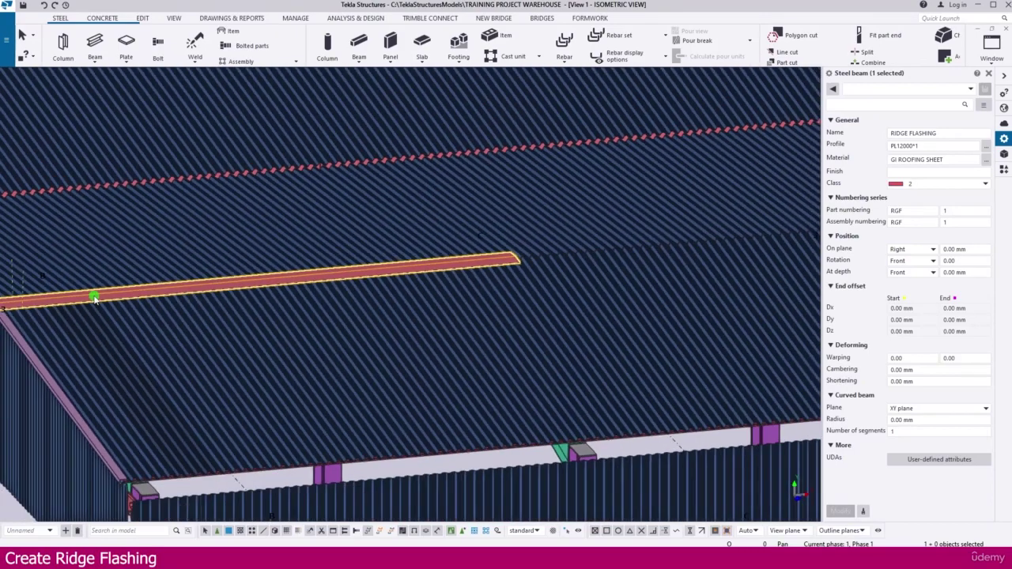
{"action": "scroll", "coordinate": [94, 297], "scroll_direction": "up", "scroll_amount": 2}
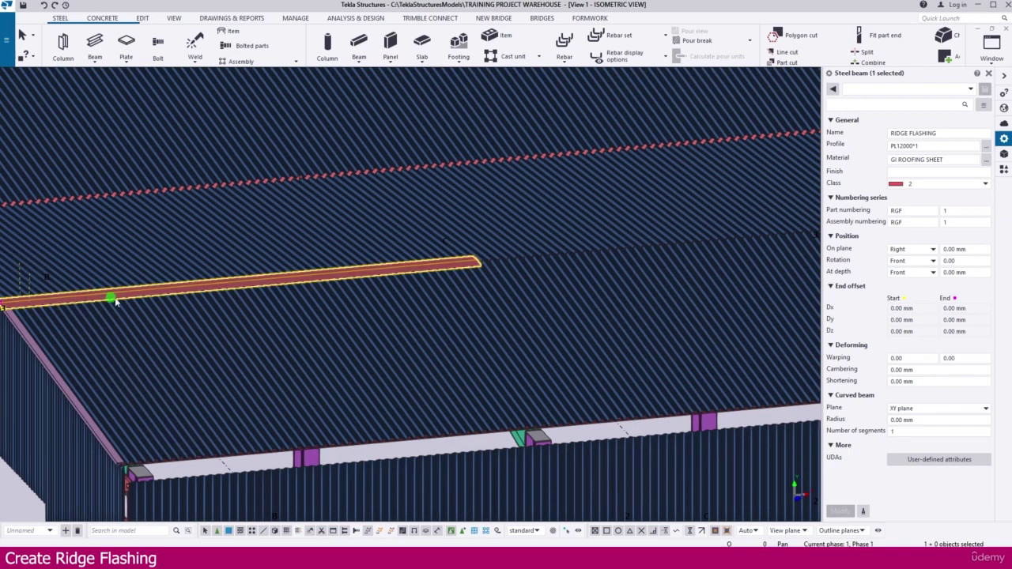
{"action": "middle_click_drag", "start_coordinate": [128, 301], "coordinate": [155, 311]}
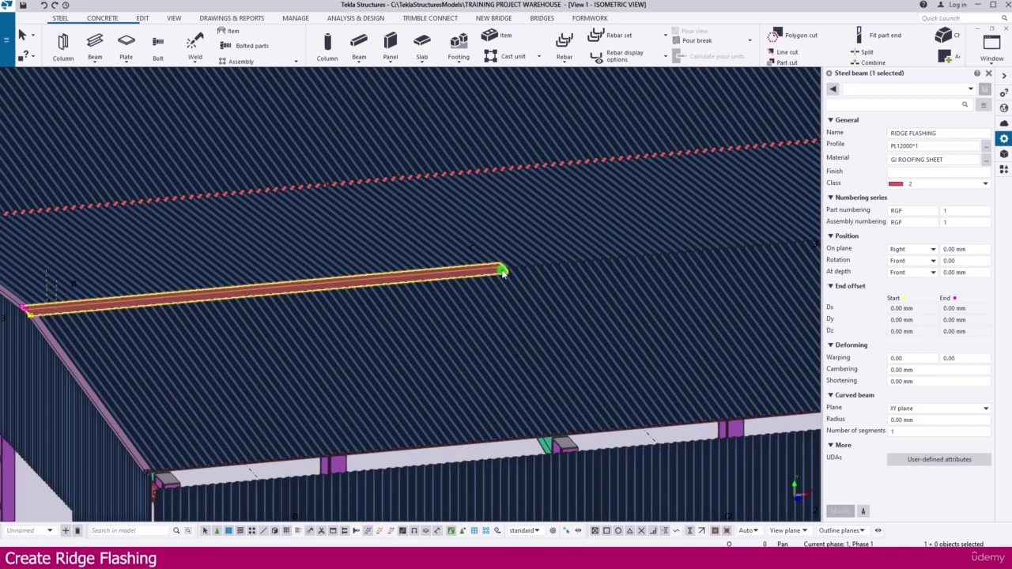
{"action": "middle_click_drag", "start_coordinate": [68, 345], "coordinate": [109, 335]}
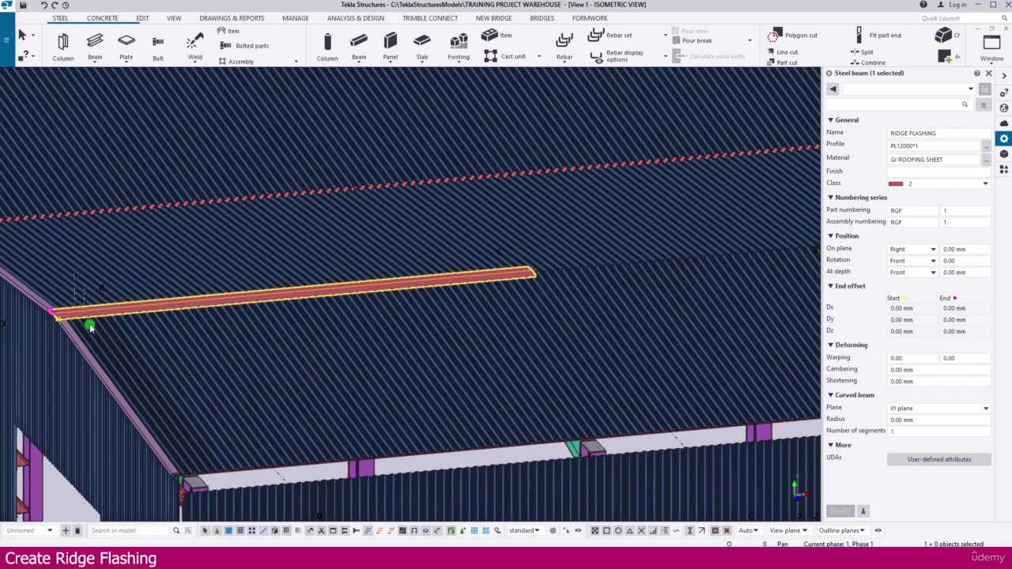
{"action": "scroll", "coordinate": [305, 300], "scroll_direction": "down", "scroll_amount": 5}
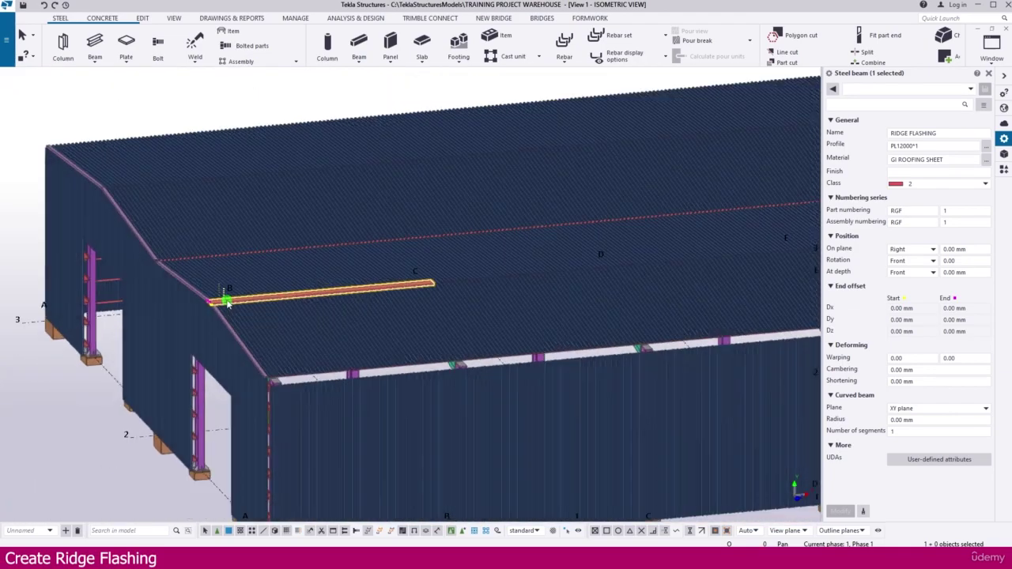
{"action": "scroll", "coordinate": [226, 299], "scroll_direction": "down", "scroll_amount": 2}
{"action": "scroll", "coordinate": [260, 454], "scroll_direction": "up", "scroll_amount": 3}
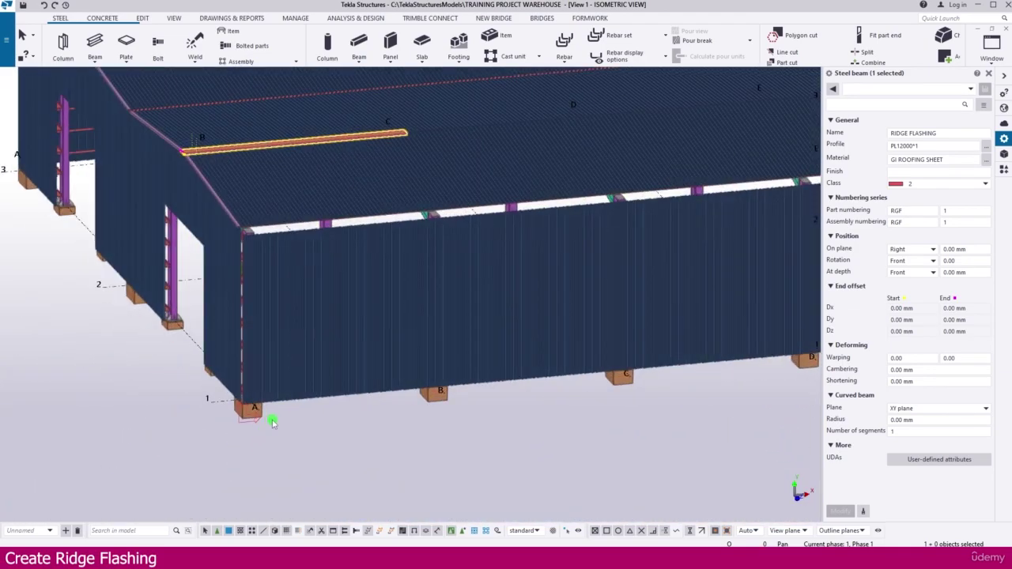
- Copy the ridge flashing linearly along the ridge with dX 11600 mm and 5 copies, without expanding the work area
{"action": "right_click", "coordinate": [272, 423]}
{"action": "mouse_move", "coordinate": [352, 181]}
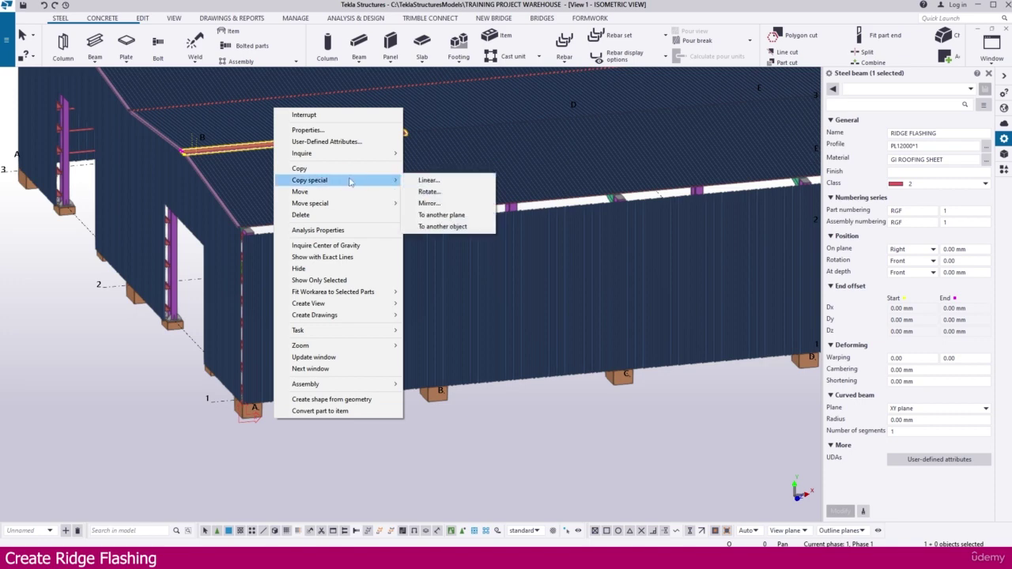
{"action": "left_click", "coordinate": [428, 180]}
{"action": "double_click", "coordinate": [63, 182]}
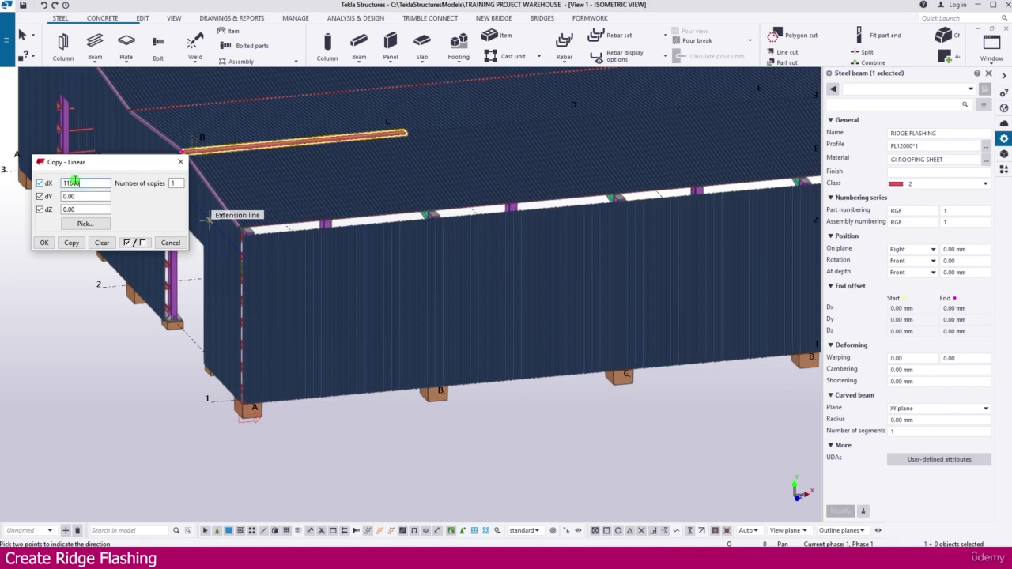
{"action": "left_click", "coordinate": [176, 182]}
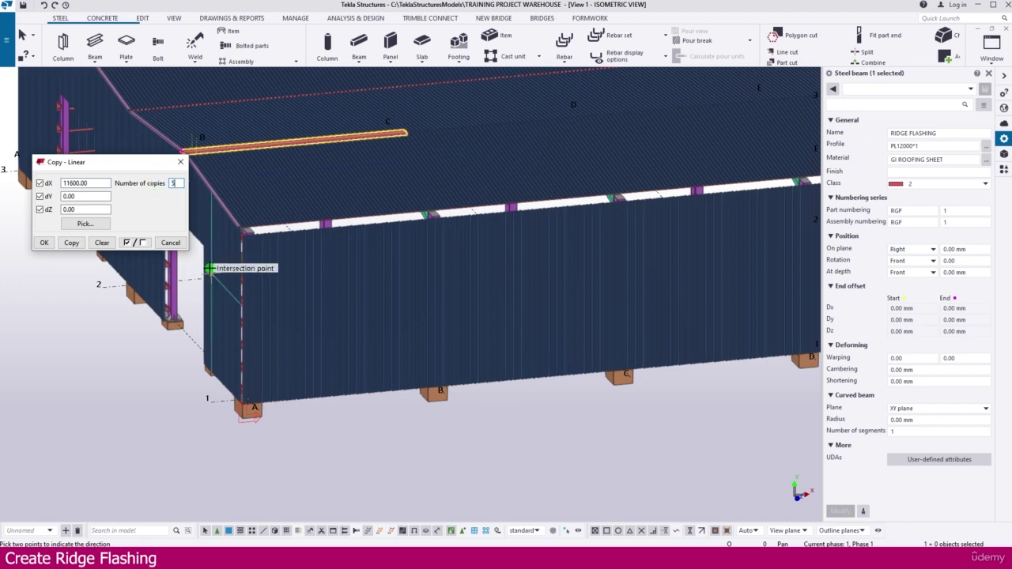
{"action": "left_click", "coordinate": [71, 242]}
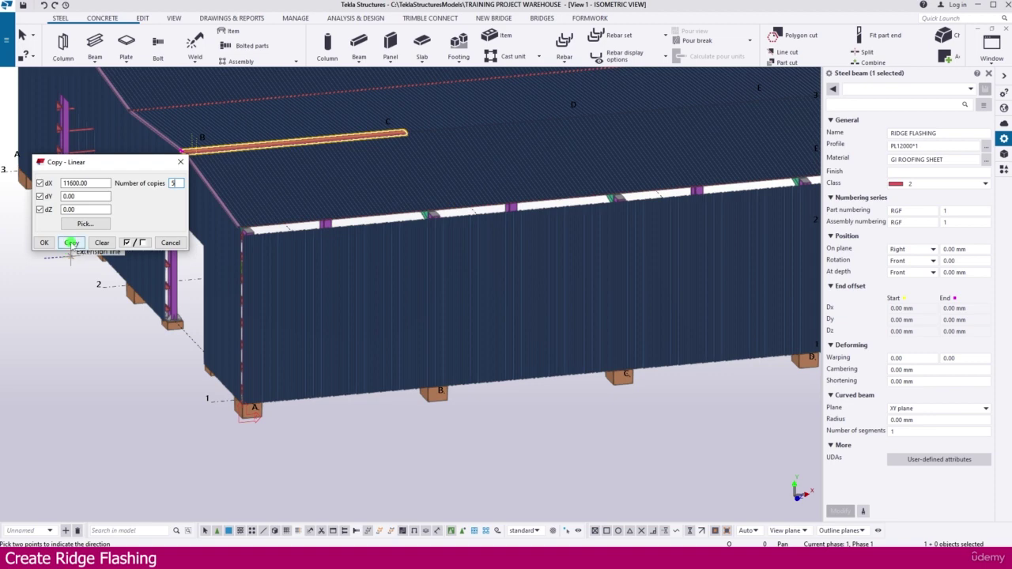
{"action": "left_click", "coordinate": [70, 242]}
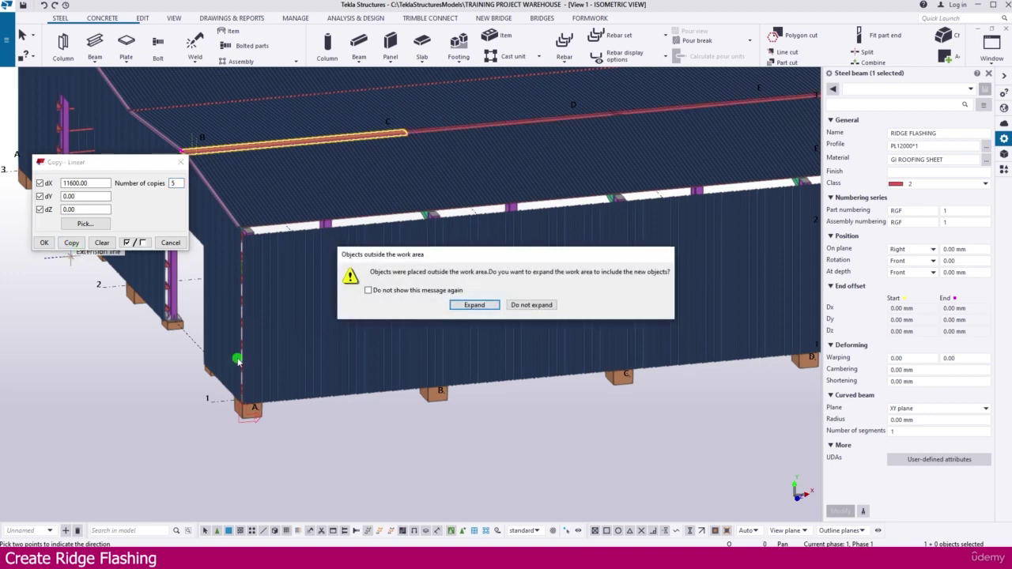
{"action": "left_click", "coordinate": [533, 304]}
- Select the last ridge flashing copy overhanging the Grid G gable and set its profile to PL6000*1
{"action": "scroll", "coordinate": [553, 332], "scroll_direction": "down", "scroll_amount": 4}
{"action": "scroll", "coordinate": [662, 295], "scroll_direction": "up", "scroll_amount": 5}
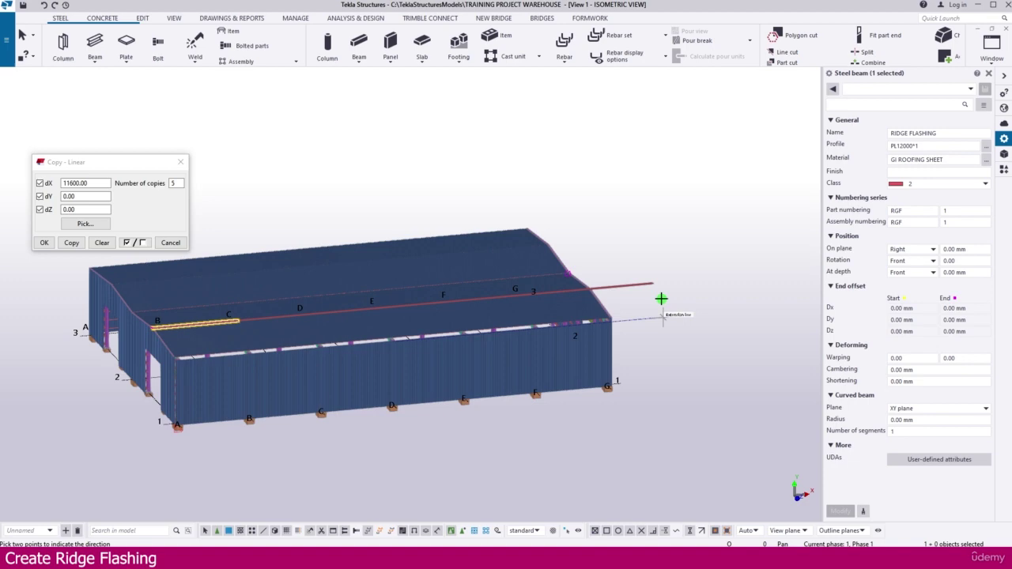
{"action": "scroll", "coordinate": [560, 242], "scroll_direction": "up", "scroll_amount": 2}
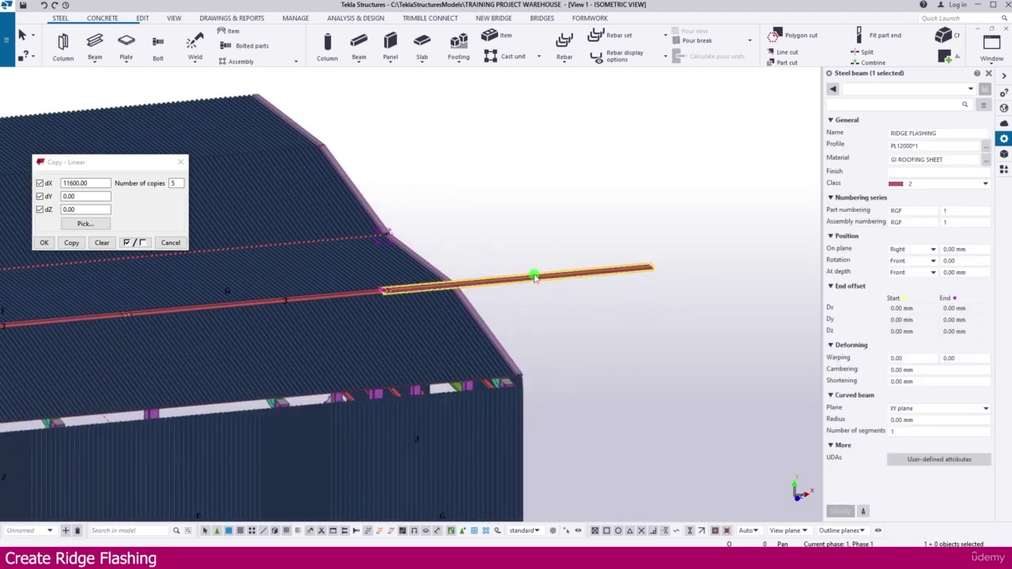
{"action": "scroll", "coordinate": [395, 294], "scroll_direction": "up", "scroll_amount": 3}
{"action": "scroll", "coordinate": [396, 294], "scroll_direction": "up", "scroll_amount": 2}
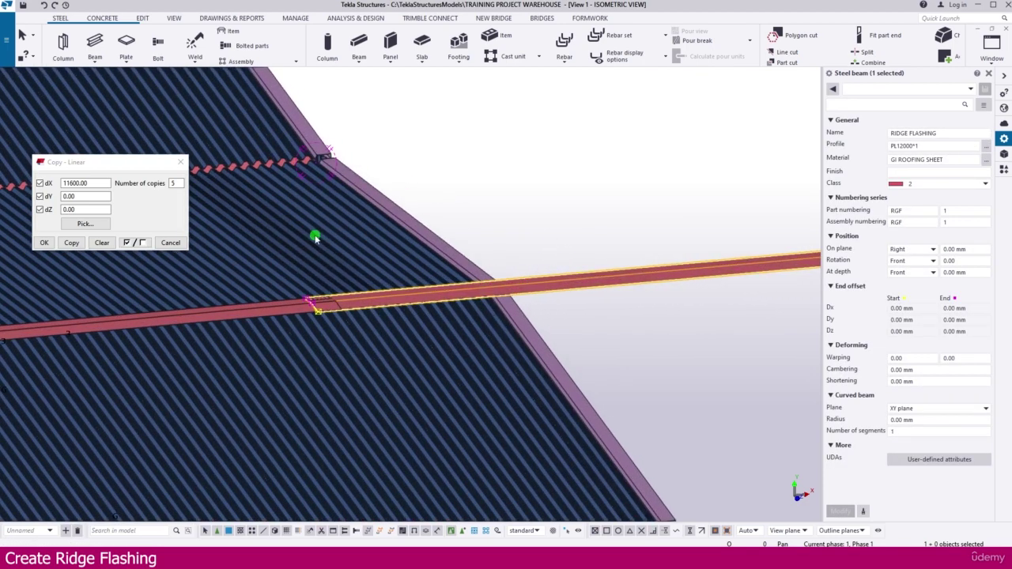
{"action": "left_click", "coordinate": [915, 145]}
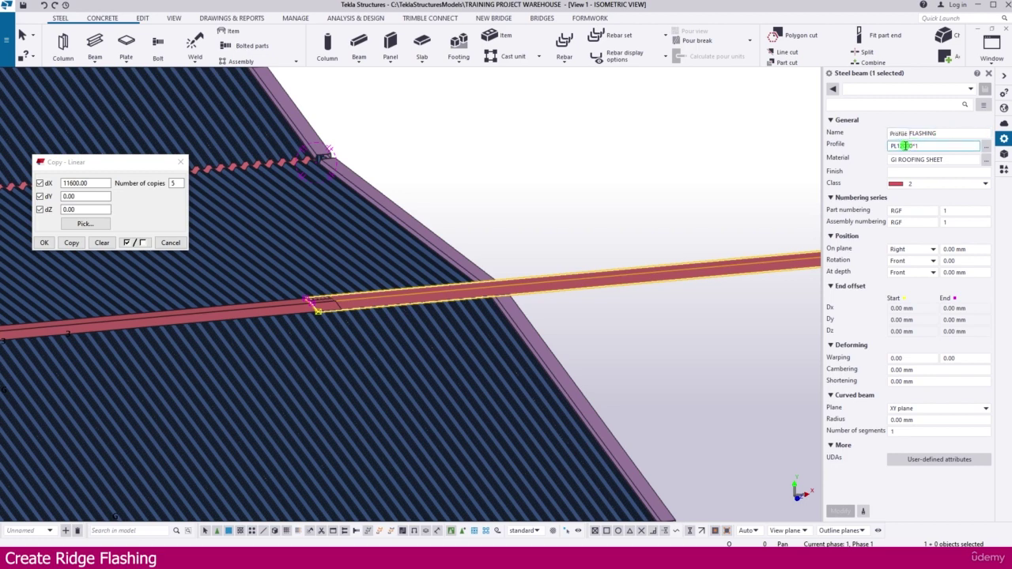
{"action": "key", "text": "BackSpace"}
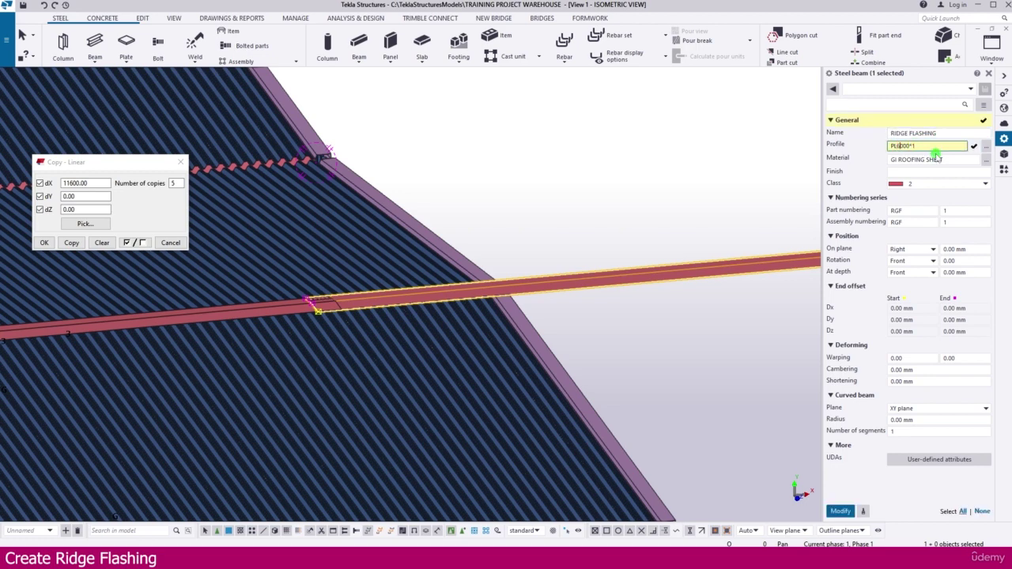
{"action": "key", "text": "Return"}
- Shorten the overhanging end piece of ridge flashing by setting its profile to PL3000*1
{"action": "left_click", "coordinate": [909, 145]}
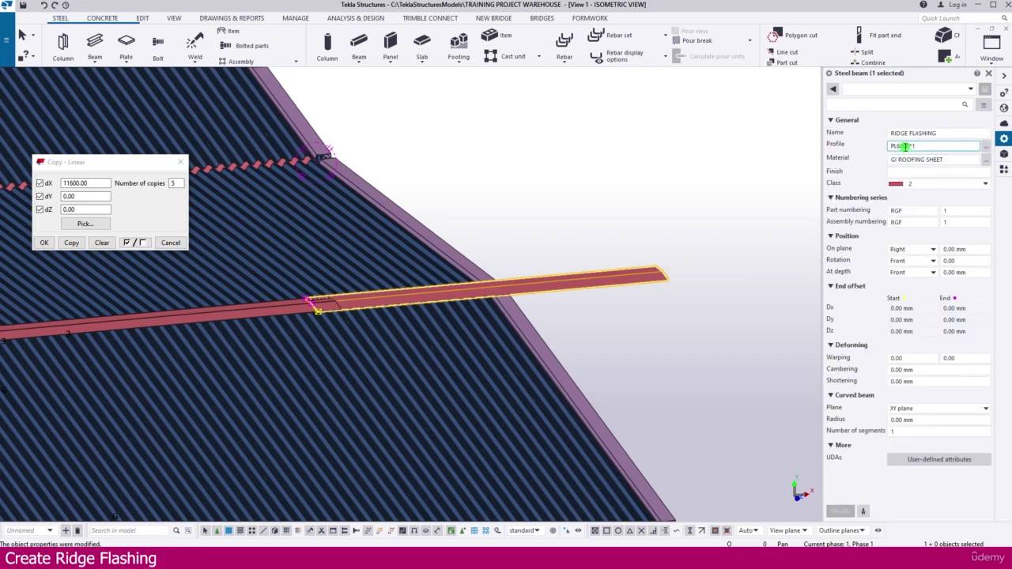
{"action": "key", "text": "BackSpace"}
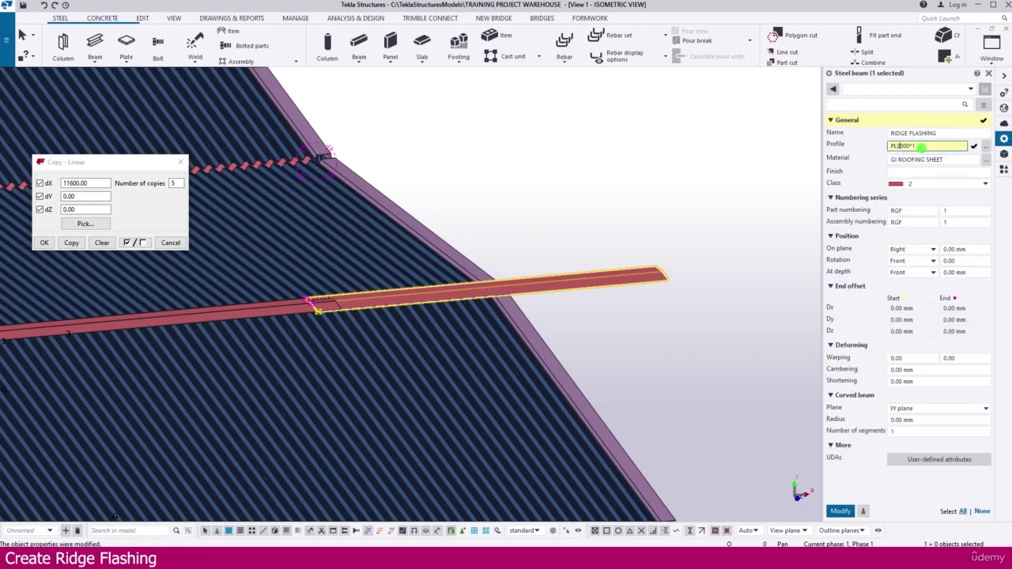
{"action": "type", "text": "3"}
{"action": "key", "text": "Return"}
- Lengthen the end ridge flashing past the Grid G gable trim by setting its profile to PL3500*1
{"action": "scroll", "coordinate": [477, 305], "scroll_direction": "up", "scroll_amount": 2}
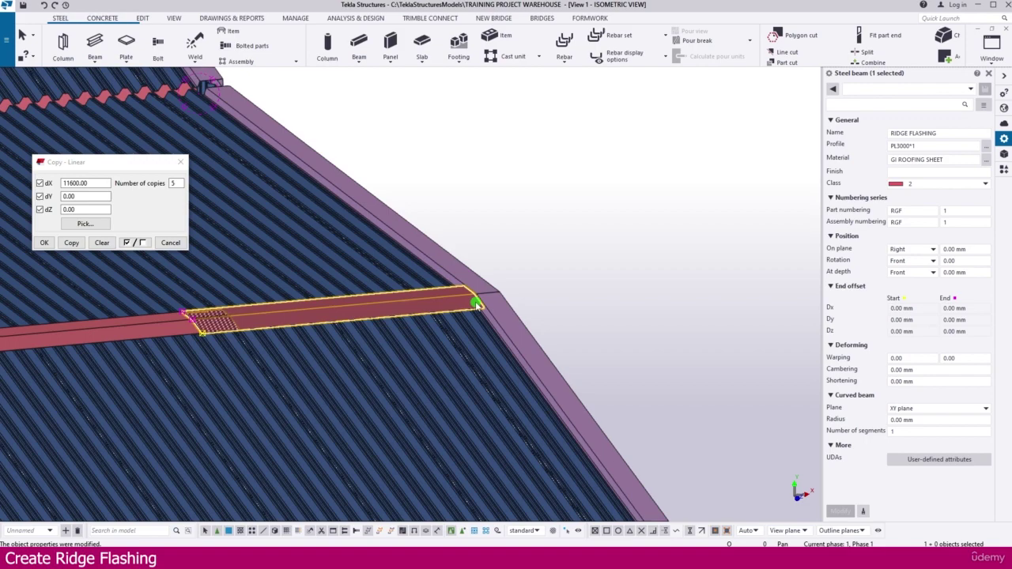
{"action": "scroll", "coordinate": [477, 304], "scroll_direction": "up", "scroll_amount": 2}
{"action": "left_click", "coordinate": [903, 146]}
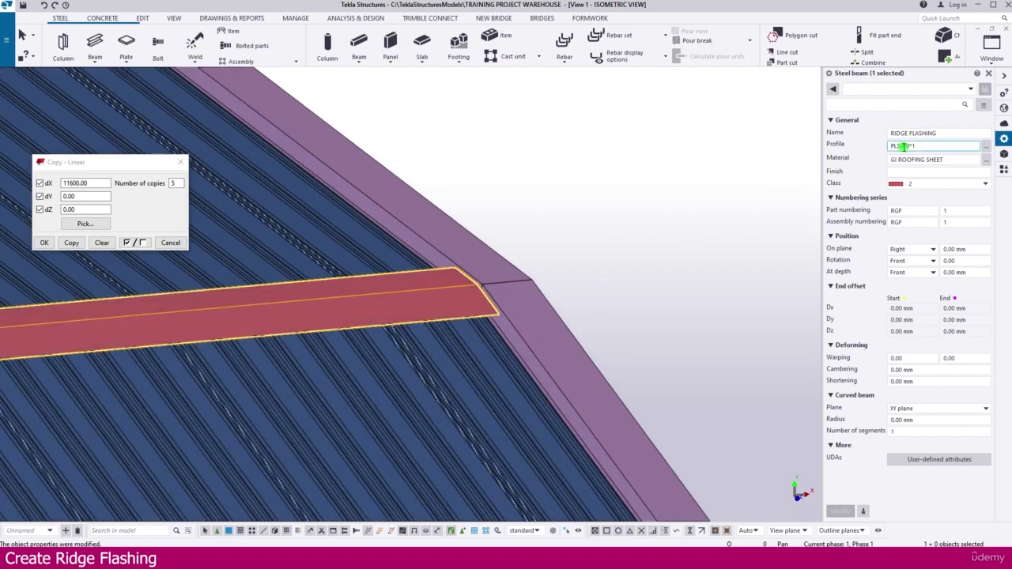
{"action": "key", "text": "Delete"}
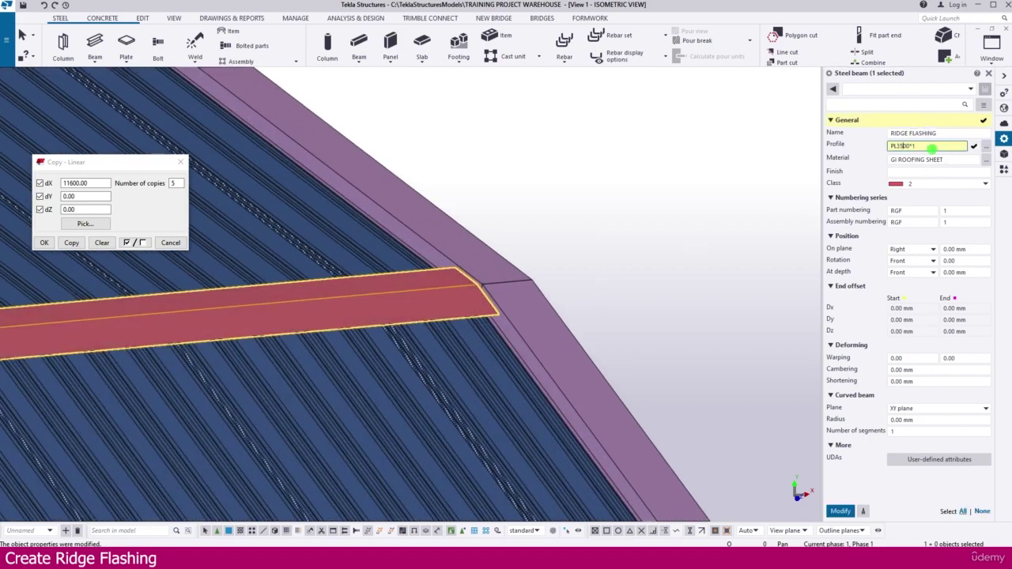
{"action": "key", "text": "Return"}
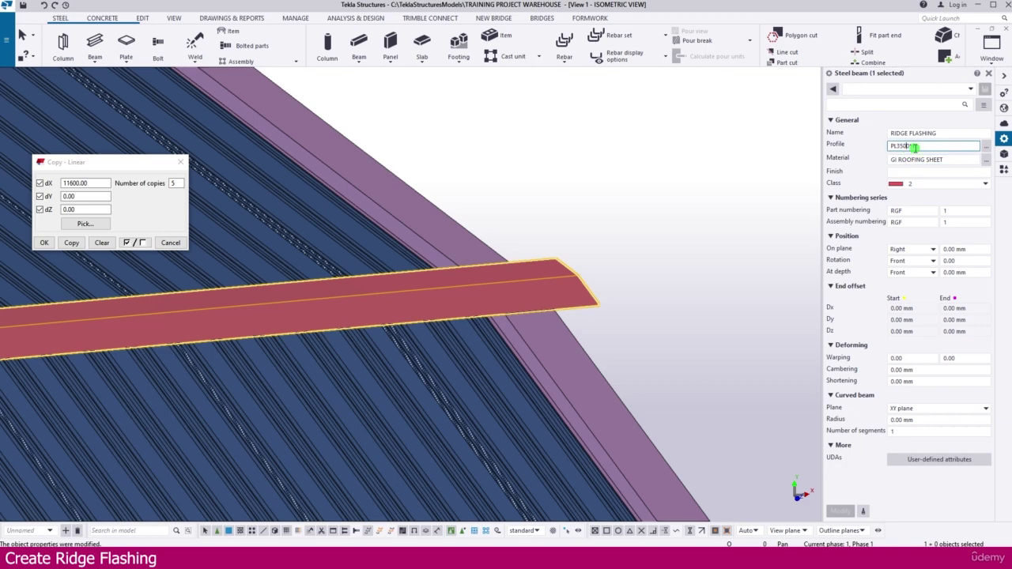
- Reduce the end ridge flashing's profile to PL3400*1 and further to PL3300*1 toward the gable trim edge
{"action": "key", "text": "Delete"}
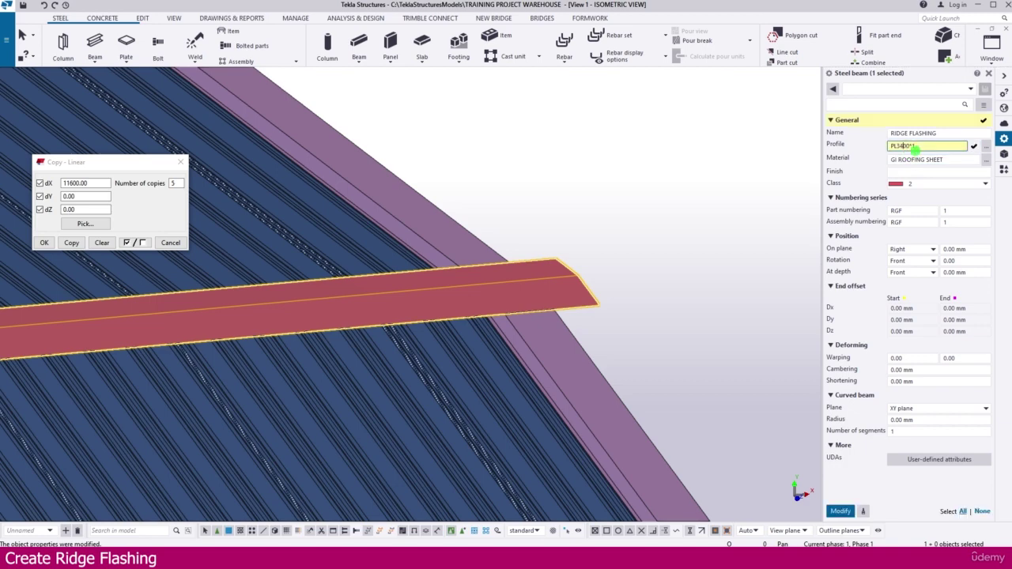
{"action": "key", "text": "Return"}
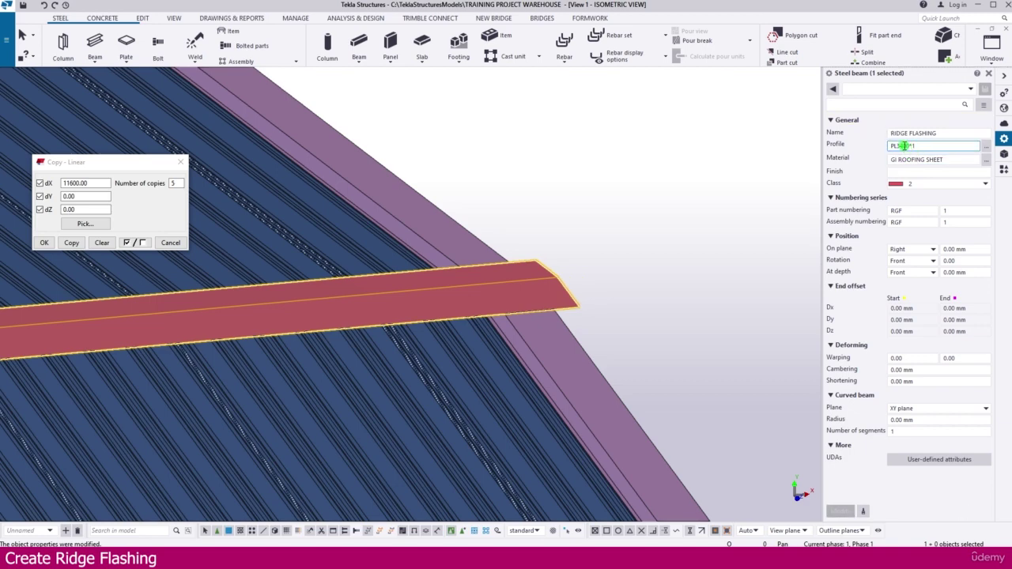
{"action": "left_click", "coordinate": [924, 145]}
{"action": "key", "text": "Return"}
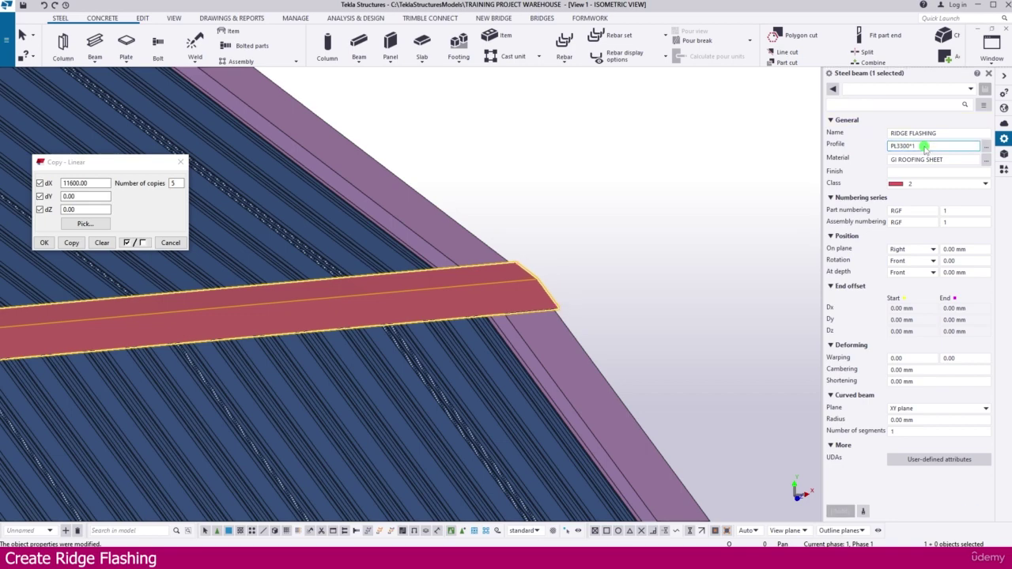
- Fine-tune the end ridge flashing's profile to PL3290*1 and further to PL3270*1
{"action": "left_click_drag", "start_coordinate": [910, 146], "coordinate": [919, 146]}
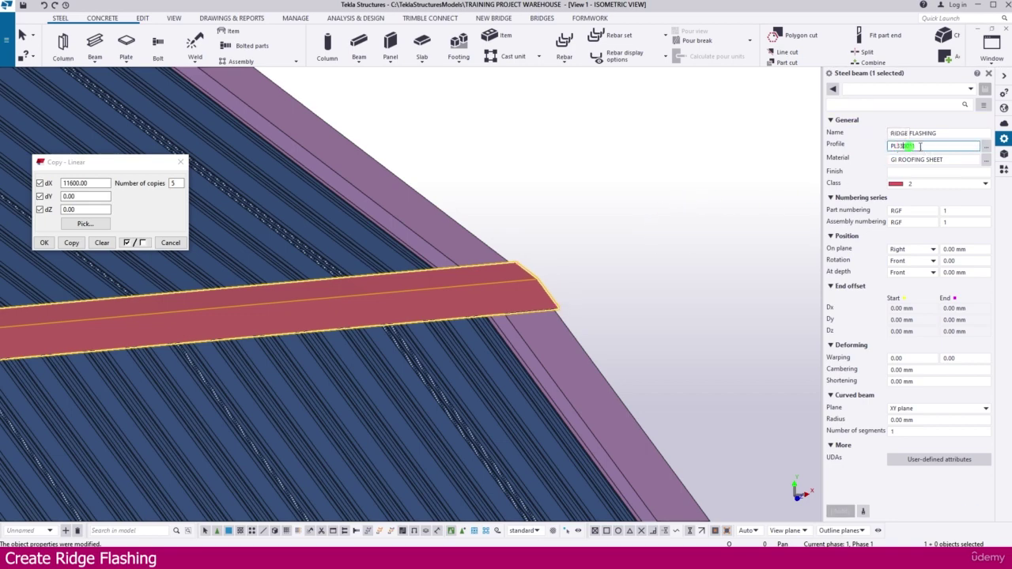
{"action": "type", "text": "0"}
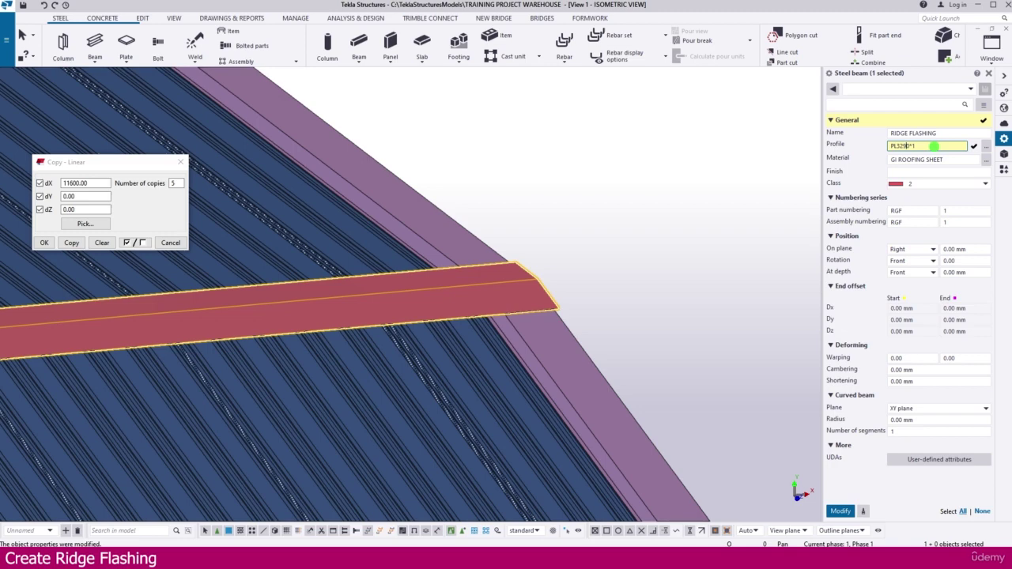
{"action": "key", "text": "Return"}
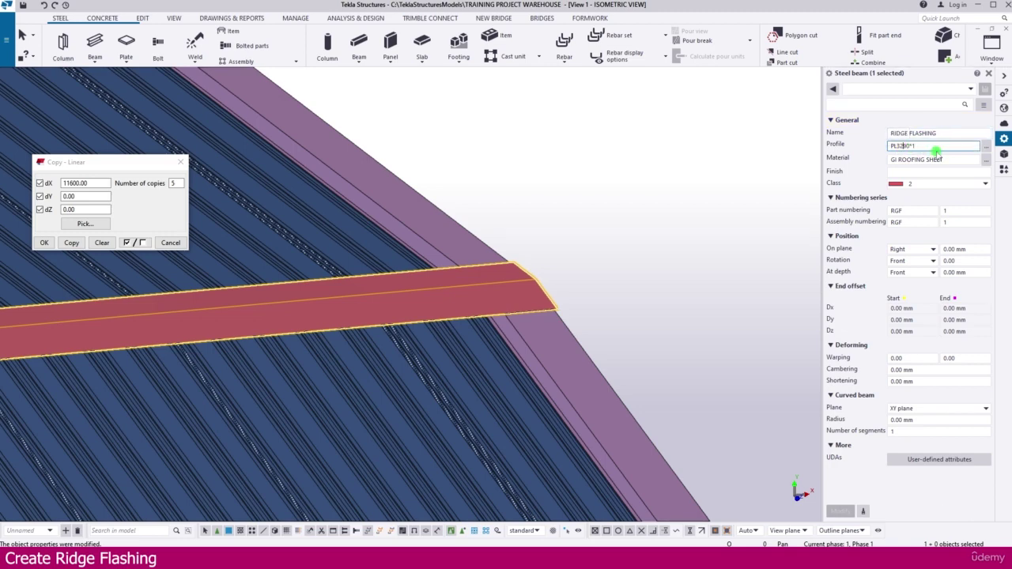
{"action": "type", "text": "27"}
{"action": "key", "text": "Return"}
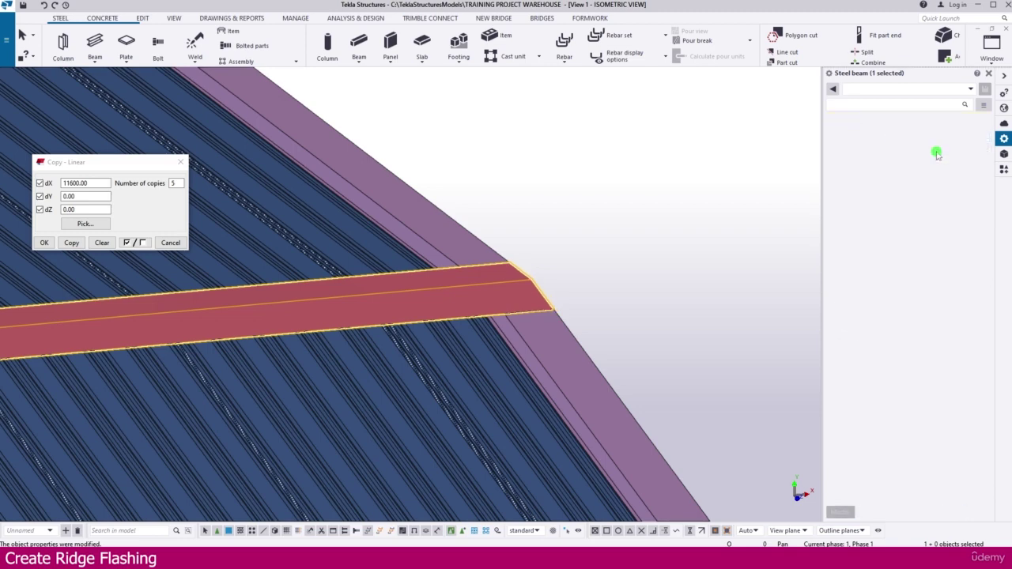
- Try the end ridge flashing with profile PL3260*1 and return it to PL3270*1
{"action": "left_click", "coordinate": [922, 147]}
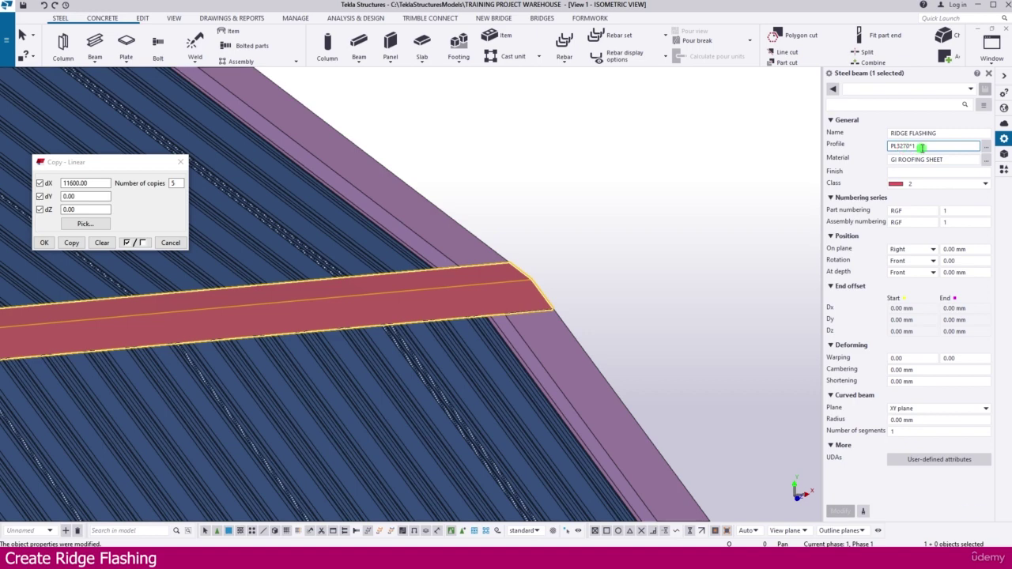
{"action": "type", "text": "6"}
{"action": "key", "text": "Return"}
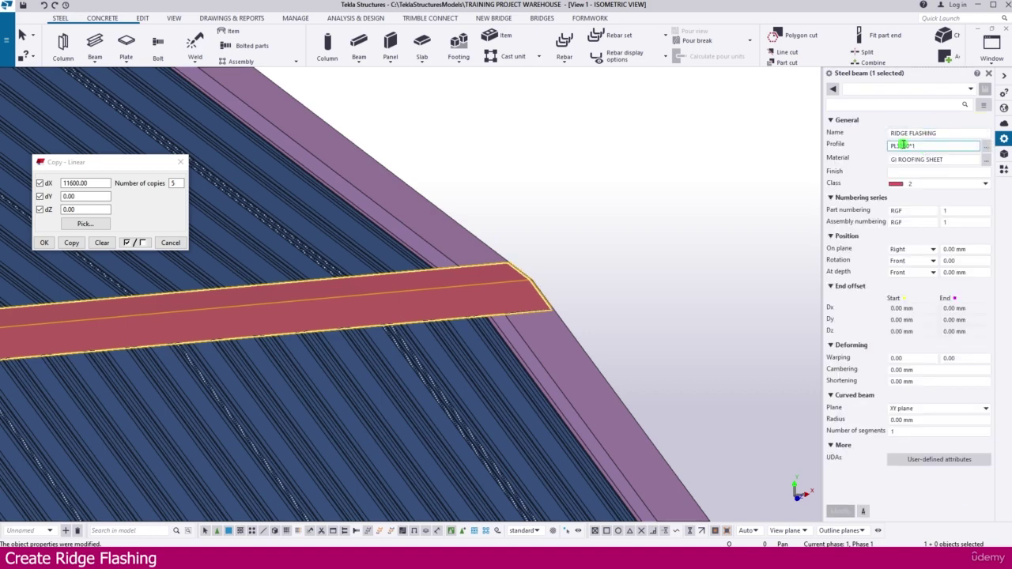
{"action": "key", "text": "BackSpace"}
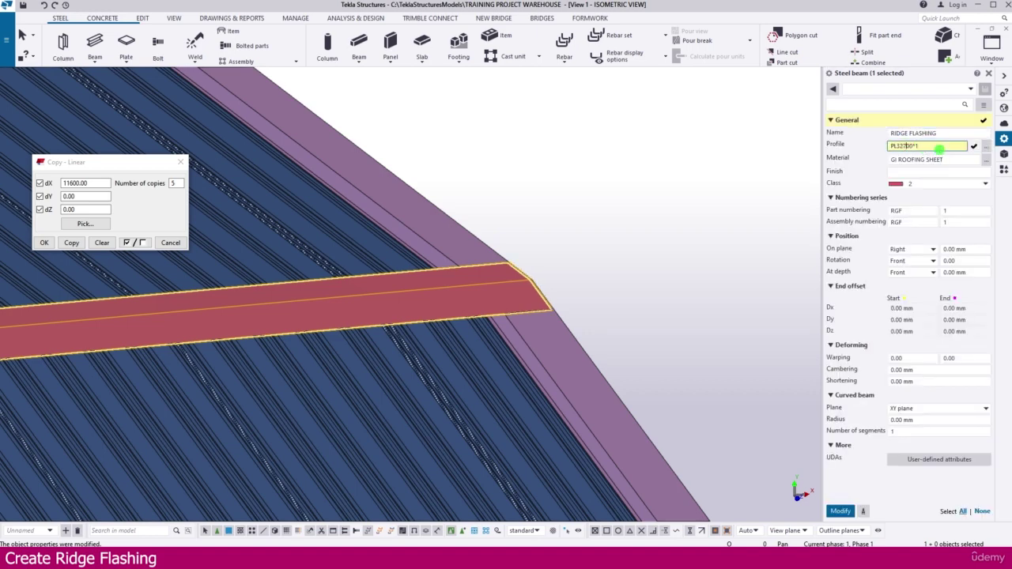
{"action": "type", "text": "7"}
{"action": "key", "text": "Return"}
{"action": "left_click", "coordinate": [905, 147]}
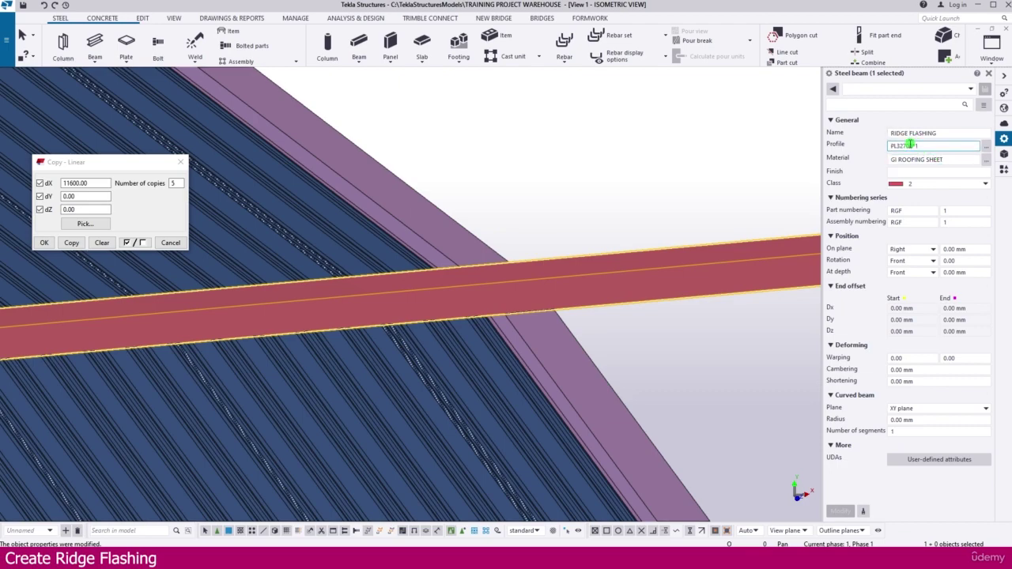
{"action": "key", "text": "Delete"}
{"action": "key", "text": "Return"}
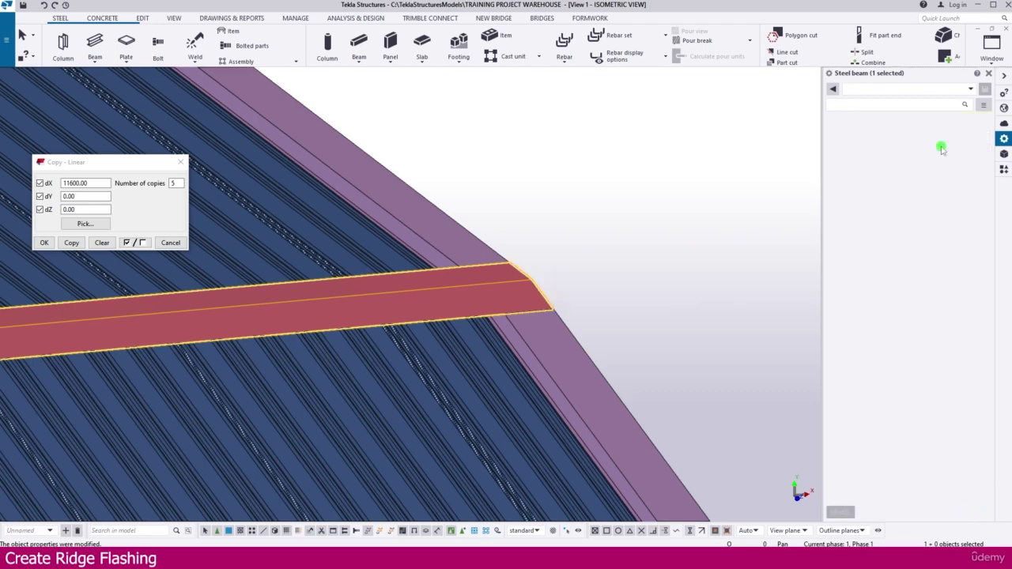
- Set the end ridge flashing's profile to PL3275*1 so its corner meets the gable trim edge
{"action": "scroll", "coordinate": [563, 305], "scroll_direction": "up", "scroll_amount": 2}
{"action": "middle_click_drag", "start_coordinate": [563, 305], "coordinate": [545, 320], "text": "ctrl"}
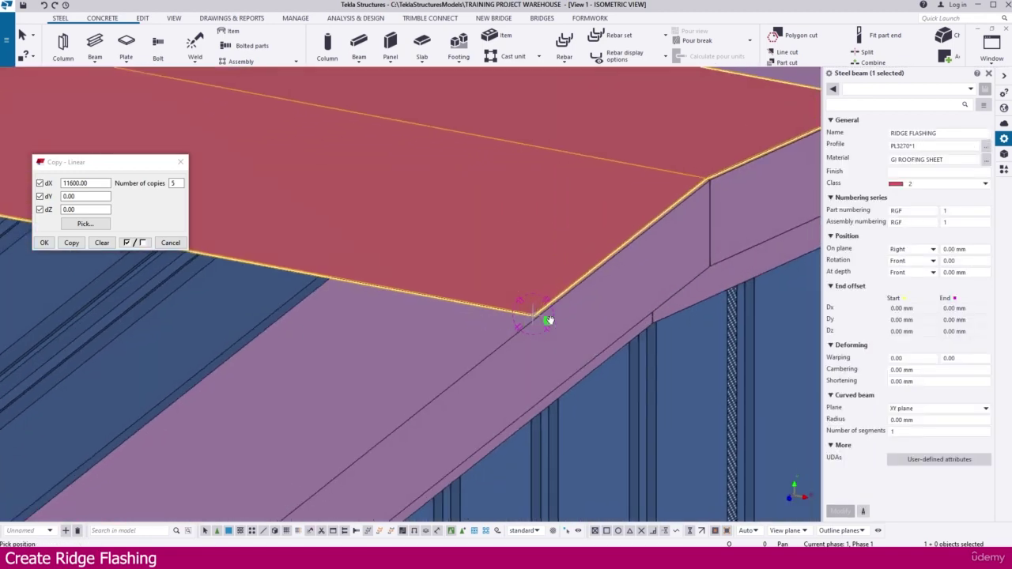
{"action": "scroll", "coordinate": [535, 316], "scroll_direction": "up", "scroll_amount": 3}
{"action": "left_click", "coordinate": [903, 145]}
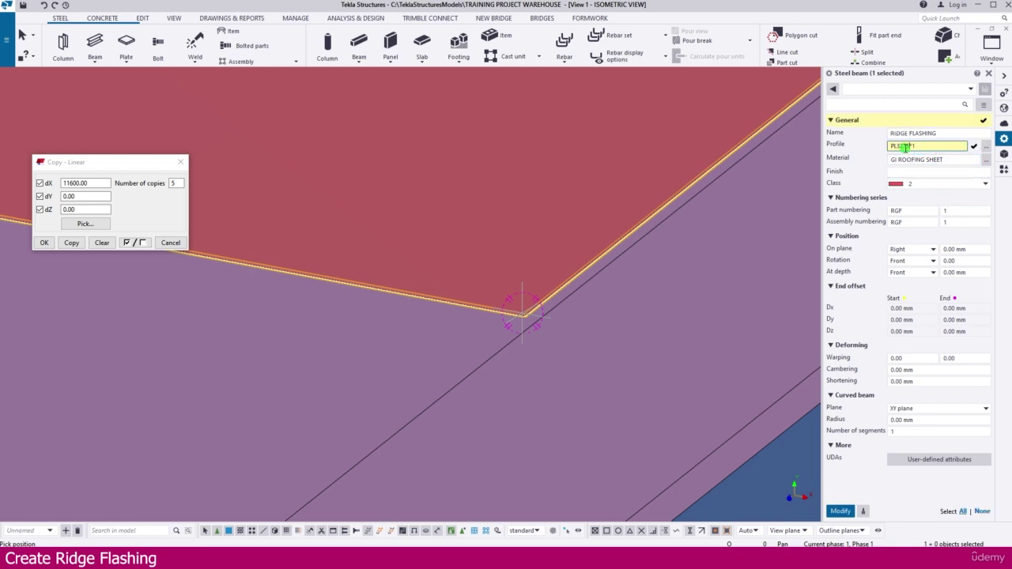
{"action": "left_click", "coordinate": [923, 183]}
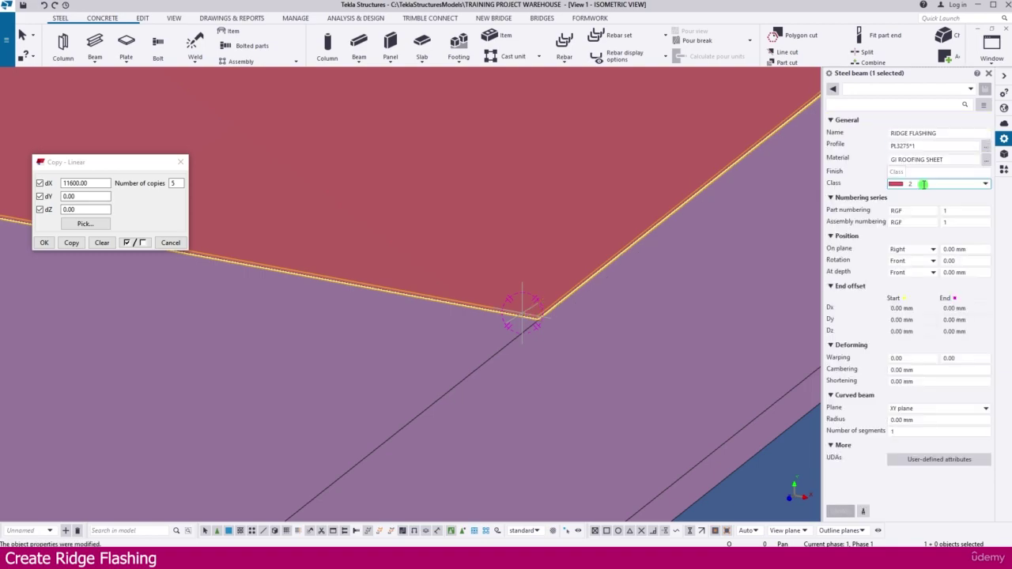
- Examine the ridge flashing at the Grid G gable and along the whole warehouse roof, including from the Grid A side
{"action": "middle_click_drag", "start_coordinate": [481, 341], "coordinate": [555, 317]}
{"action": "scroll", "coordinate": [555, 317], "scroll_direction": "down", "scroll_amount": 6}
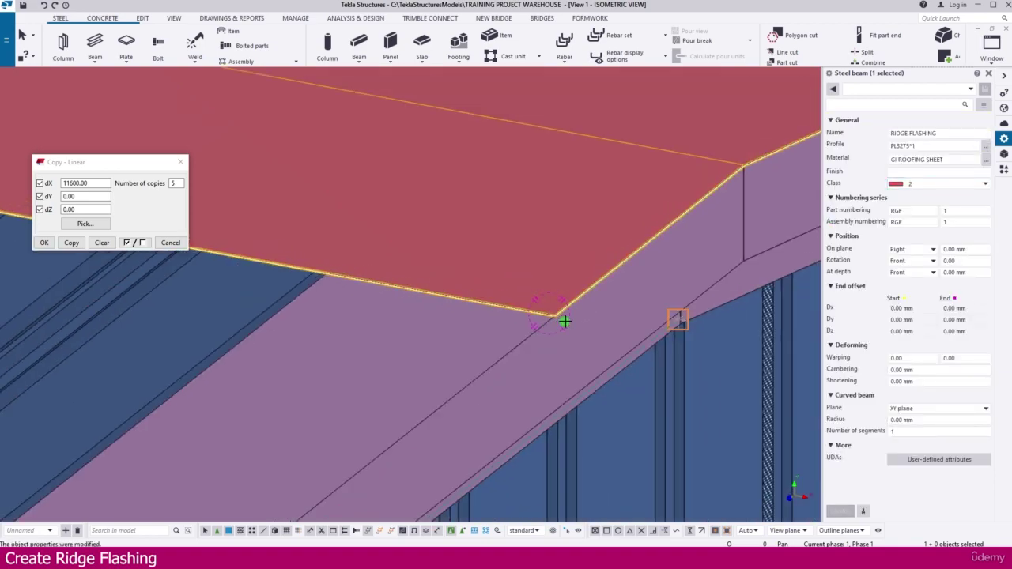
{"action": "scroll", "coordinate": [583, 319], "scroll_direction": "down", "scroll_amount": 6}
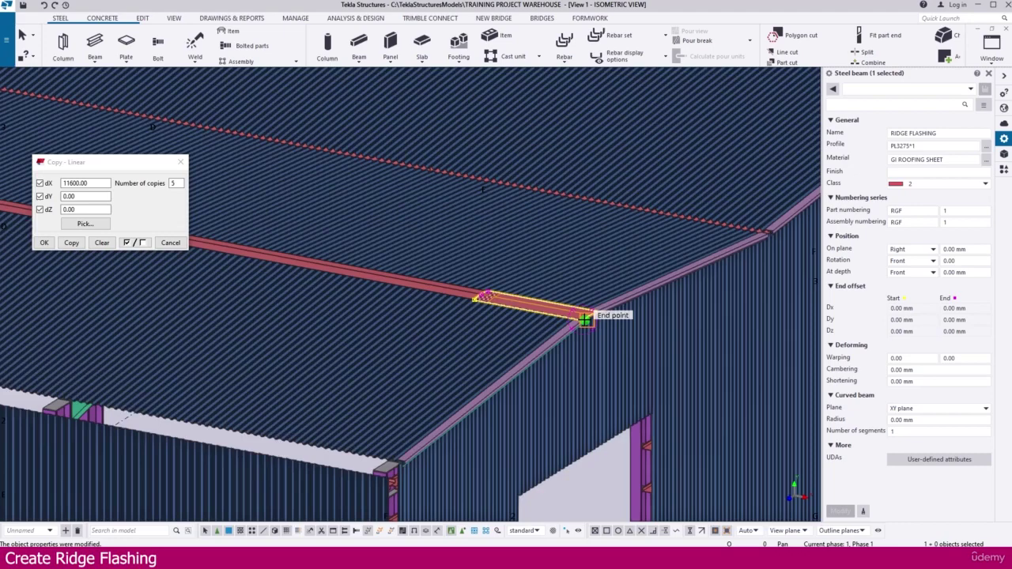
{"action": "left_click", "coordinate": [653, 440]}
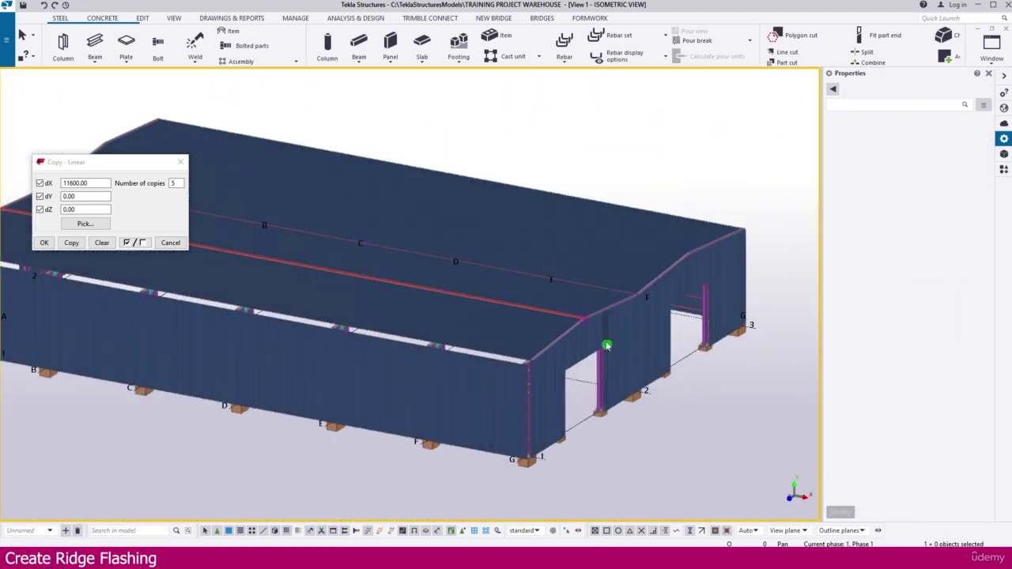
{"action": "scroll", "coordinate": [501, 352], "scroll_direction": "down", "scroll_amount": 3}
{"action": "scroll", "coordinate": [501, 354], "scroll_direction": "down", "scroll_amount": 2}
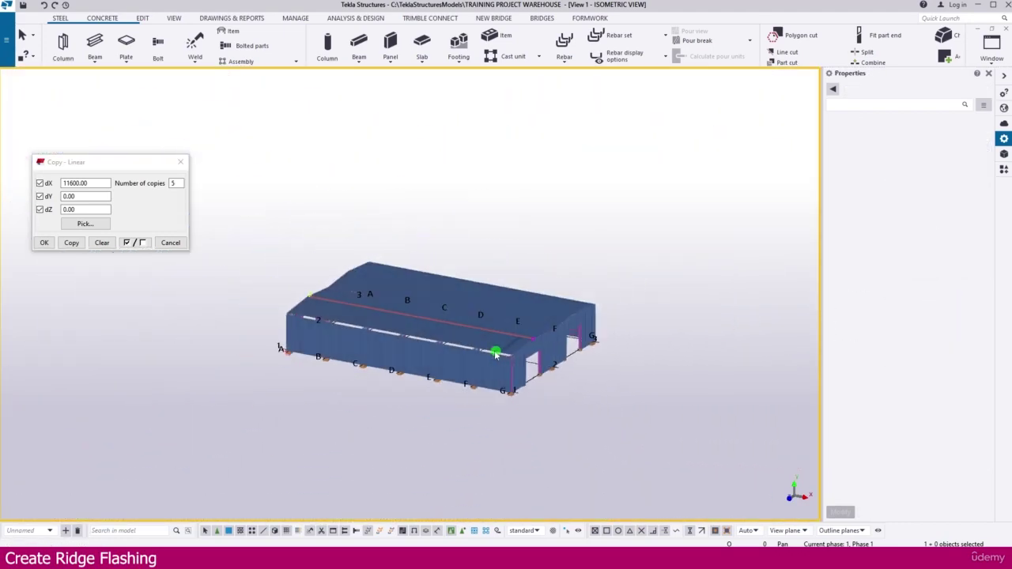
{"action": "scroll", "coordinate": [581, 348], "scroll_direction": "up", "scroll_amount": 2}
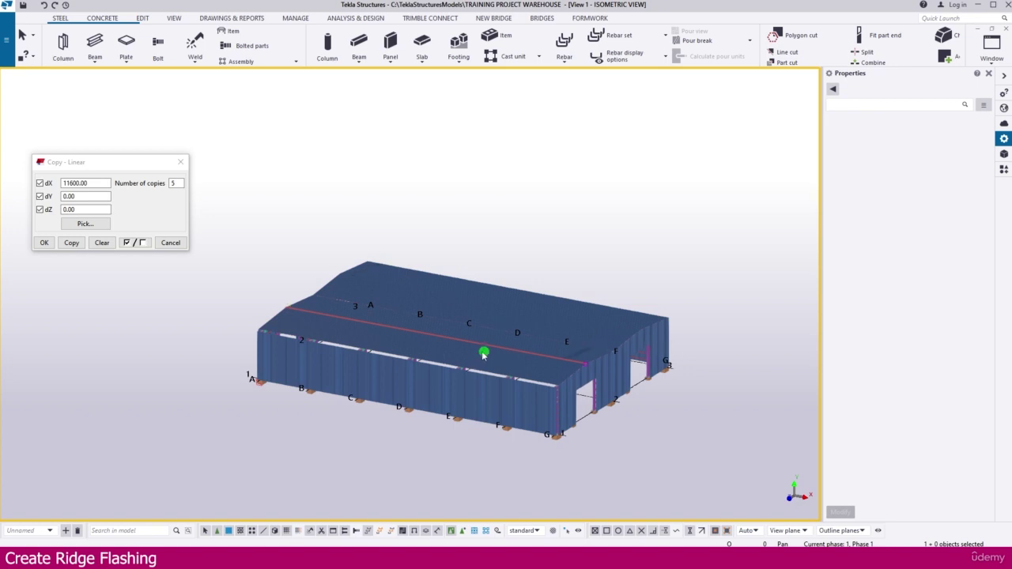
{"action": "scroll", "coordinate": [553, 316], "scroll_direction": "down", "scroll_amount": 2}
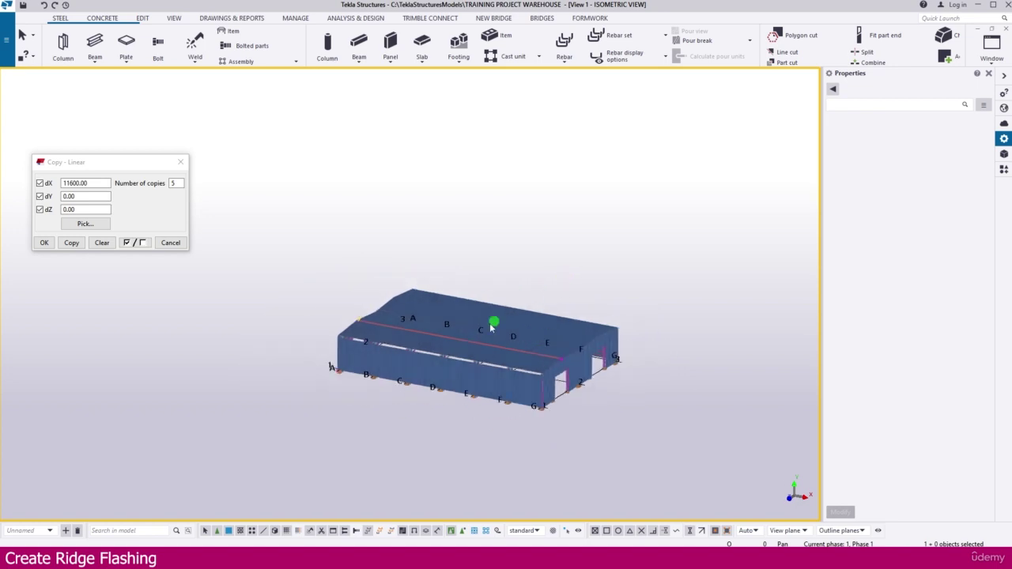
{"action": "middle_click_drag", "start_coordinate": [494, 332], "coordinate": [609, 309], "text": "ctrl"}
- Open the isometric view's object group filter and clear the part name value "SIDE SHEET"
{"action": "double_click", "coordinate": [624, 266]}
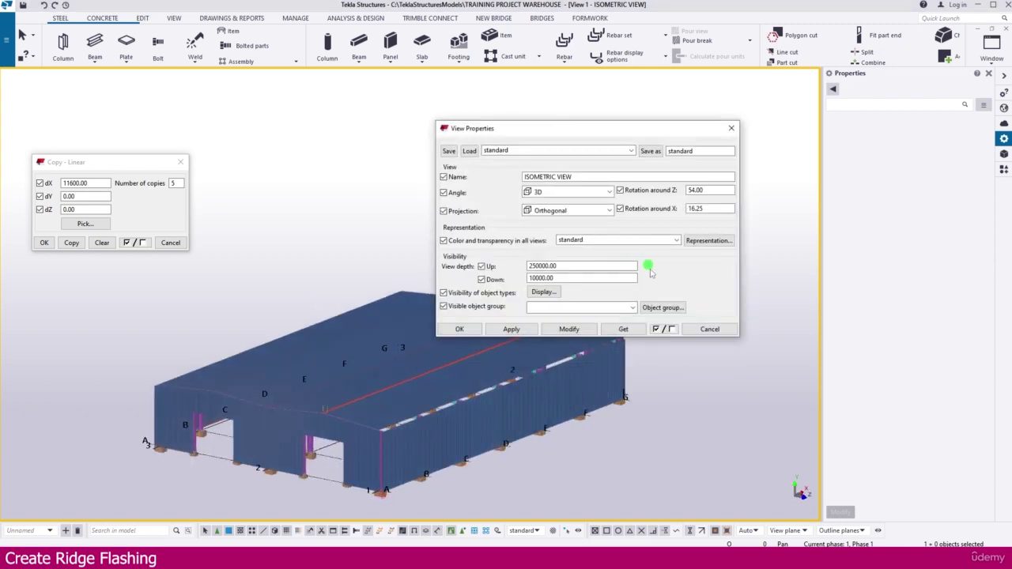
{"action": "left_click", "coordinate": [660, 306]}
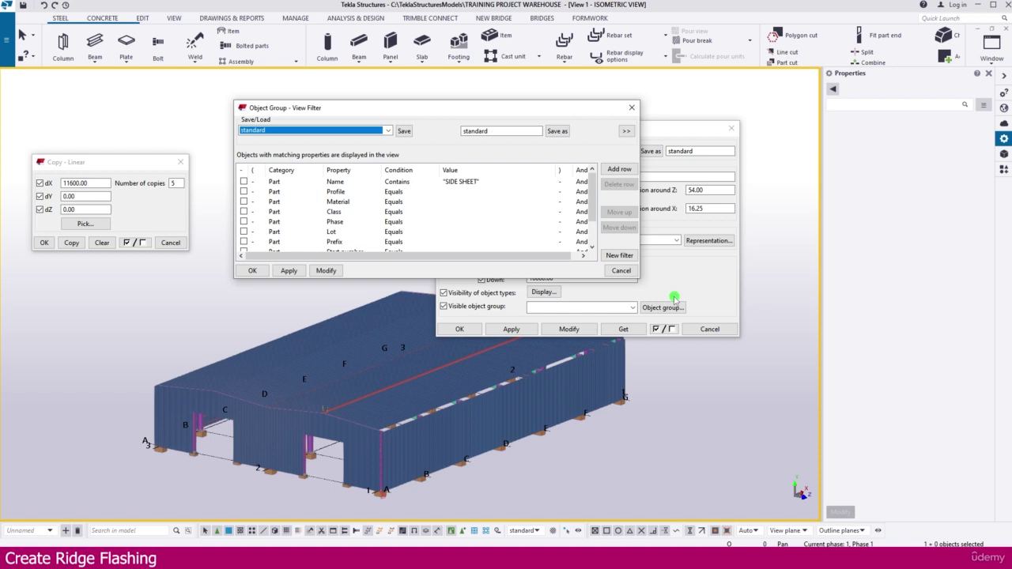
{"action": "left_click", "coordinate": [473, 182]}
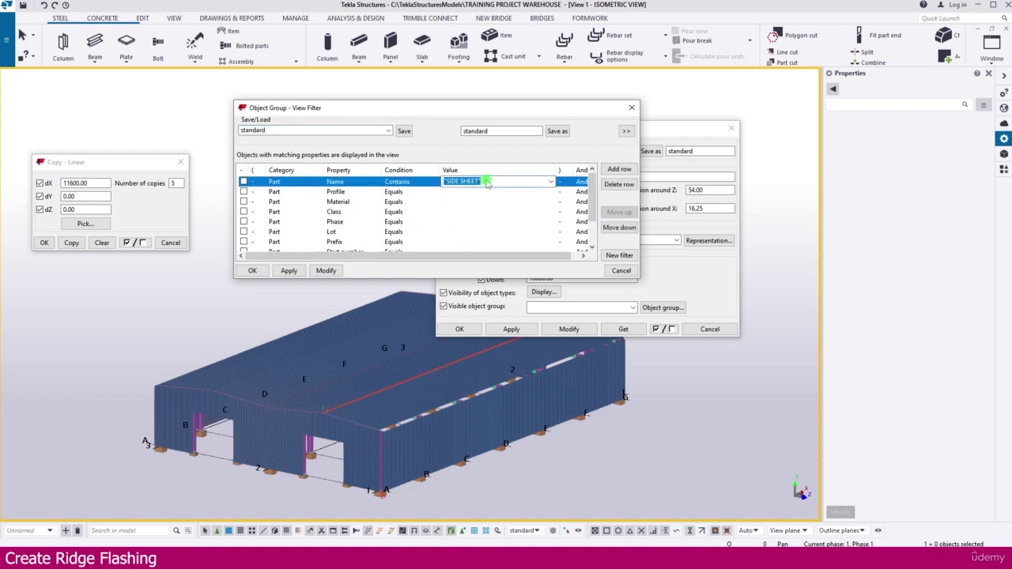
{"action": "key", "text": "Delete"}
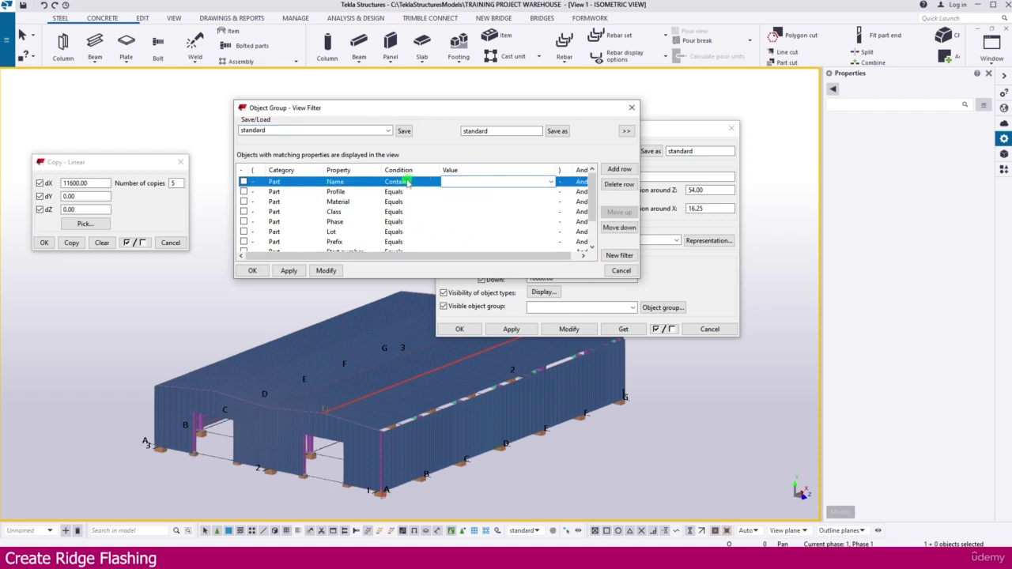
- Try to fill the view filter's part name by picking the ridge flashing in the model
{"action": "left_click", "coordinate": [547, 182]}
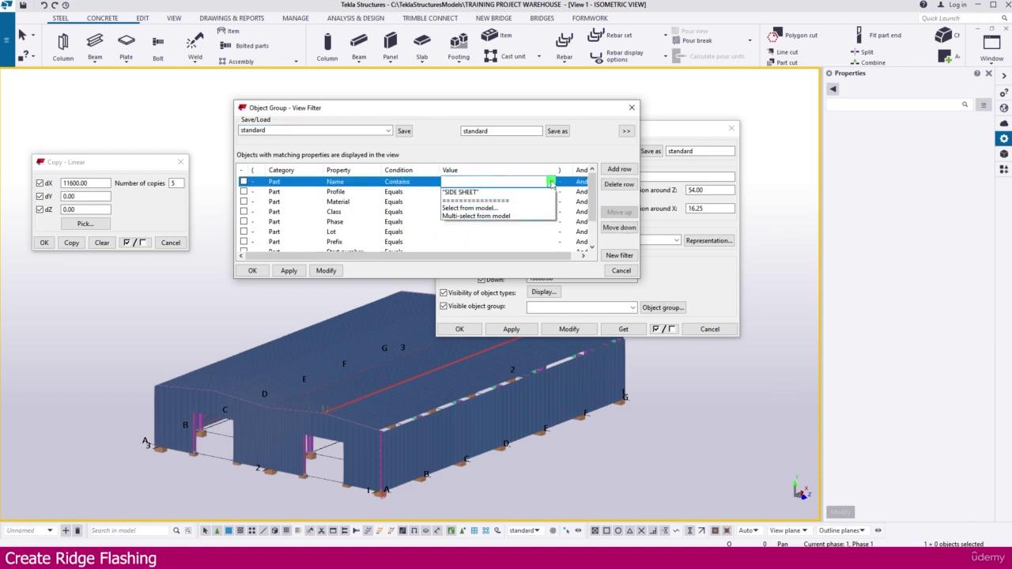
{"action": "left_click", "coordinate": [482, 207]}
{"action": "scroll", "coordinate": [332, 399], "scroll_direction": "up", "scroll_amount": 6}
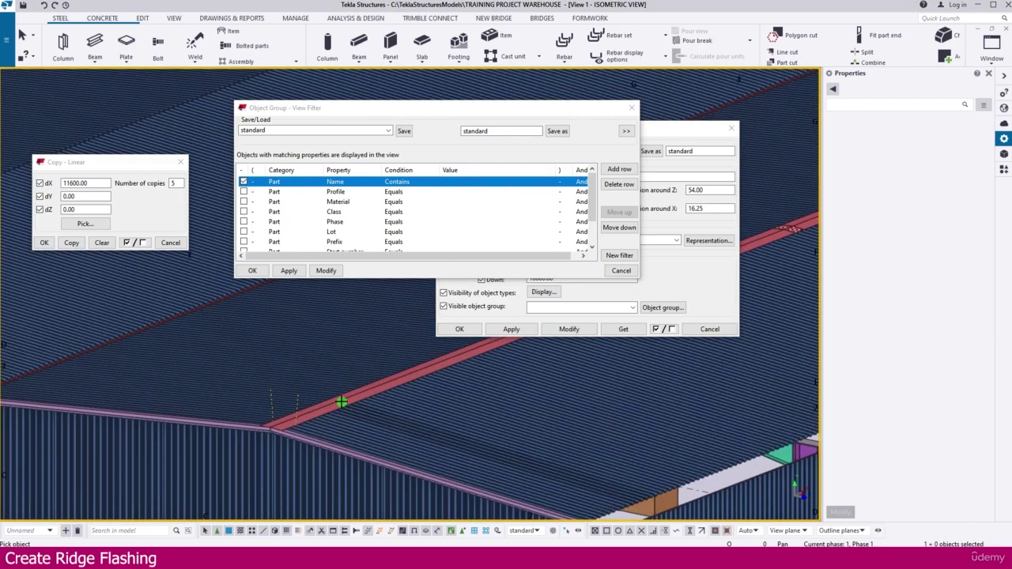
{"action": "scroll", "coordinate": [340, 399], "scroll_direction": "up", "scroll_amount": 3}
{"action": "left_click", "coordinate": [343, 400]}
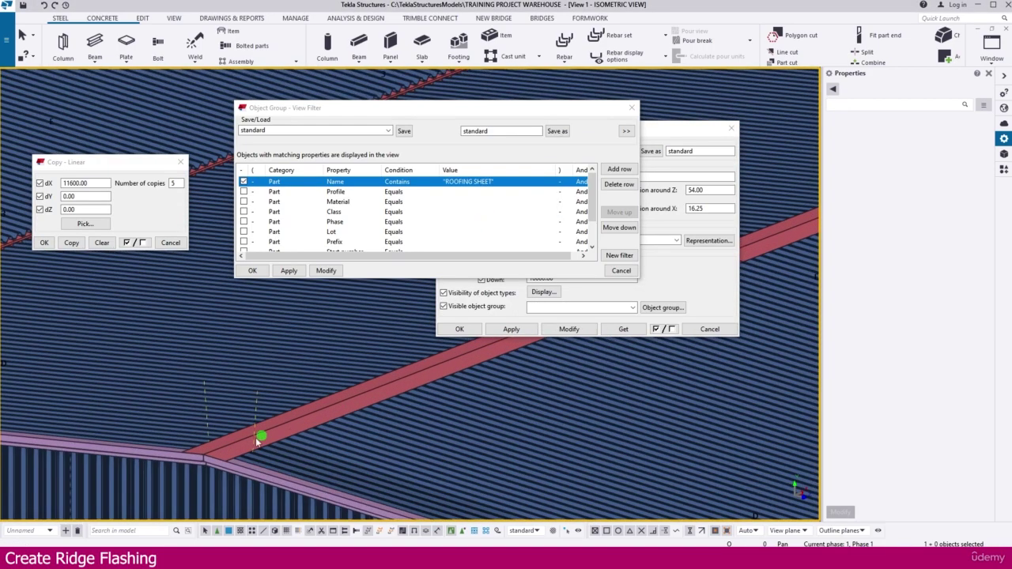
{"action": "scroll", "coordinate": [235, 445], "scroll_direction": "up", "scroll_amount": 3}
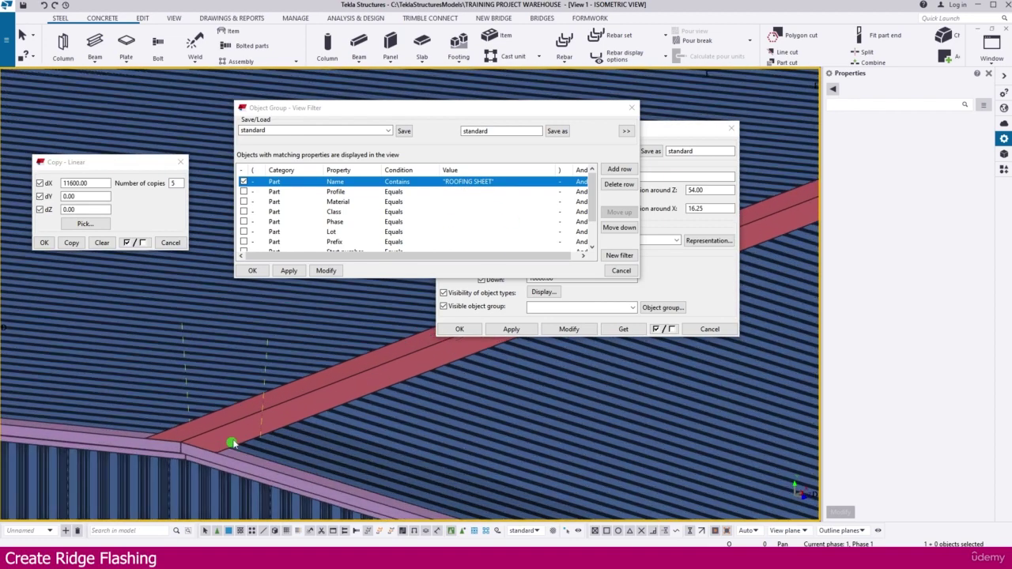
- Set the view filter's part name to "RIDGE FLASHING" by picking the flashing in the model and apply the filter to the isometric view
{"action": "left_click", "coordinate": [507, 181]}
{"action": "left_click", "coordinate": [546, 181]}
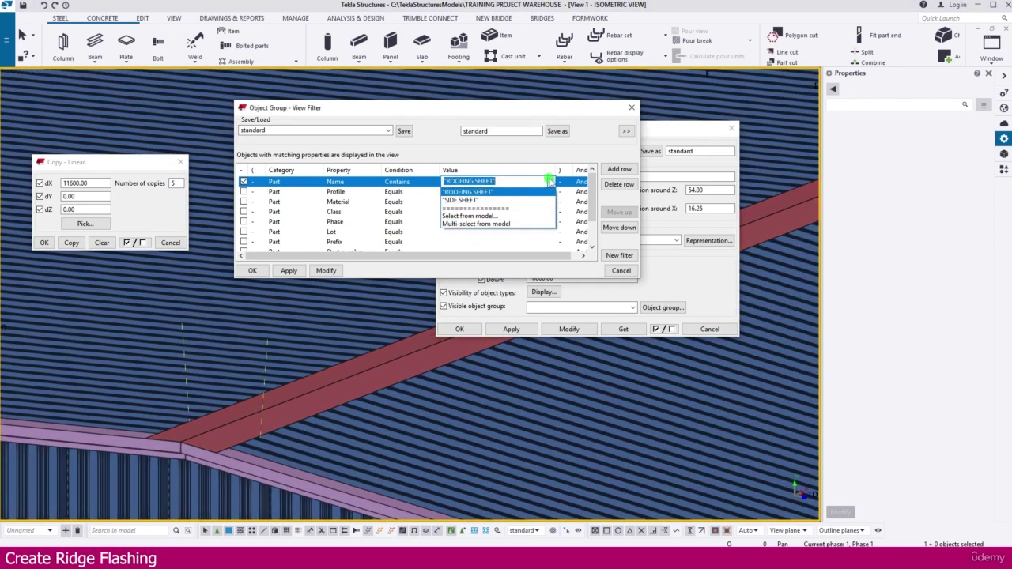
{"action": "left_click", "coordinate": [463, 216]}
{"action": "scroll", "coordinate": [187, 420], "scroll_direction": "up", "scroll_amount": 2}
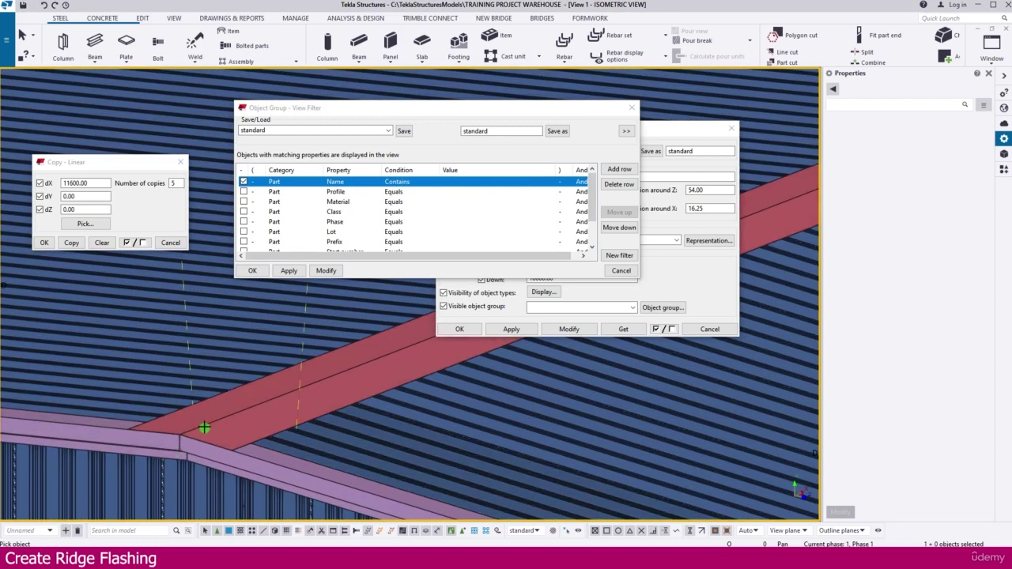
{"action": "scroll", "coordinate": [205, 436], "scroll_direction": "up", "scroll_amount": 1}
{"action": "left_click", "coordinate": [206, 436]}
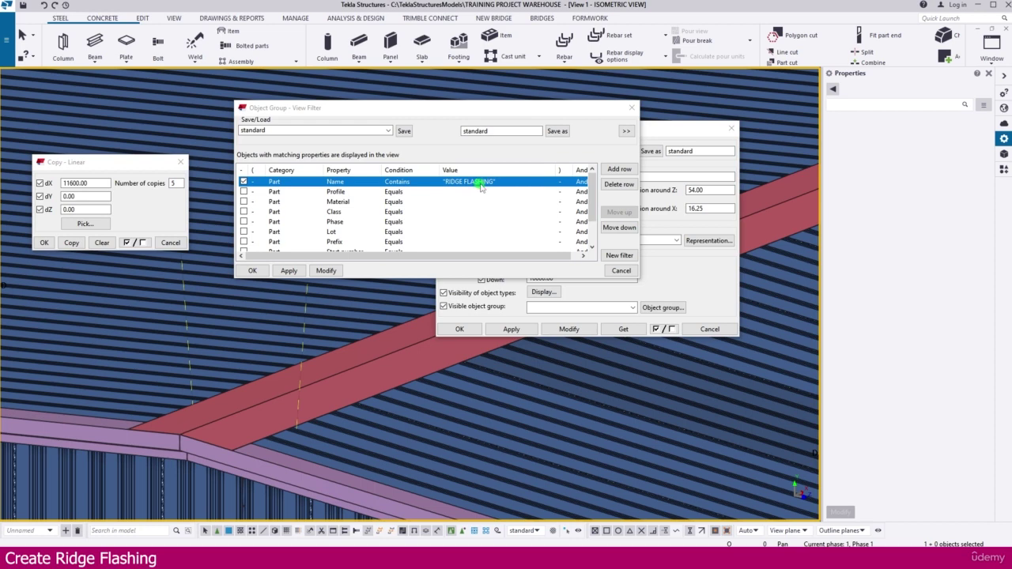
{"action": "left_click", "coordinate": [325, 270]}
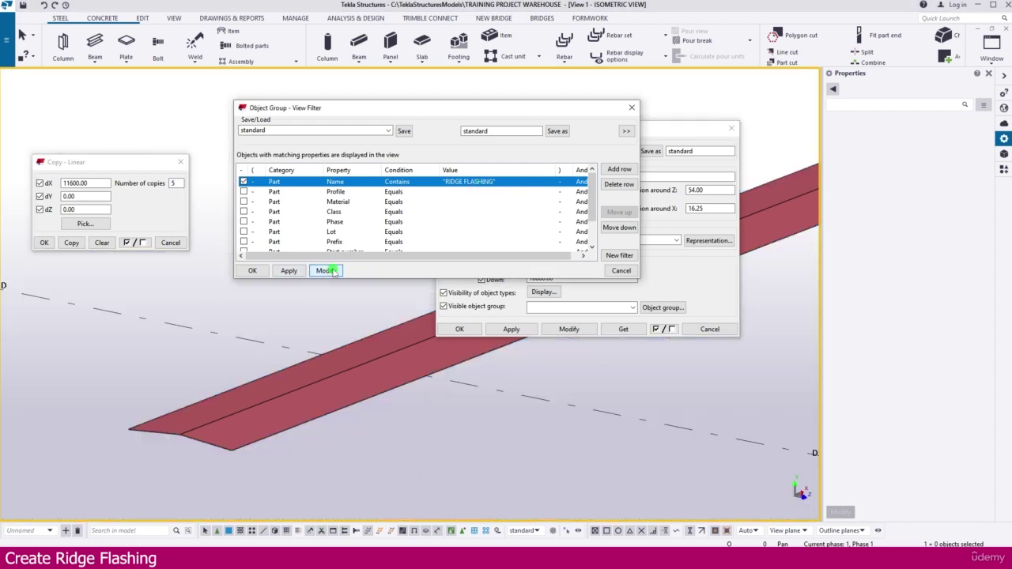
{"action": "left_click", "coordinate": [252, 271]}
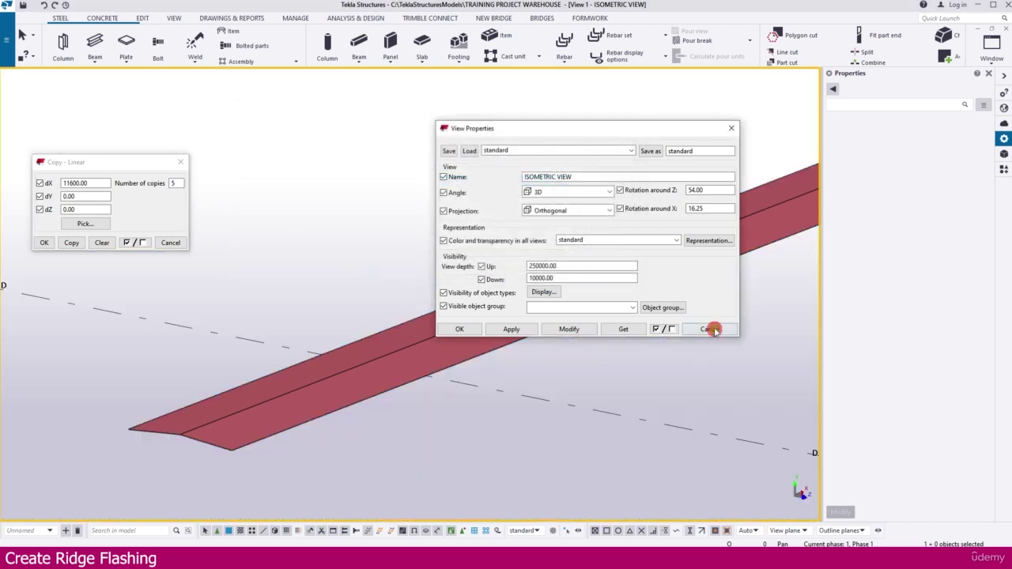
{"action": "left_click", "coordinate": [709, 329]}
- Select all six ridge flashing pieces in the filtered isometric view
{"action": "scroll", "coordinate": [454, 354], "scroll_direction": "down", "scroll_amount": 4}
{"action": "scroll", "coordinate": [449, 353], "scroll_direction": "down", "scroll_amount": 4}
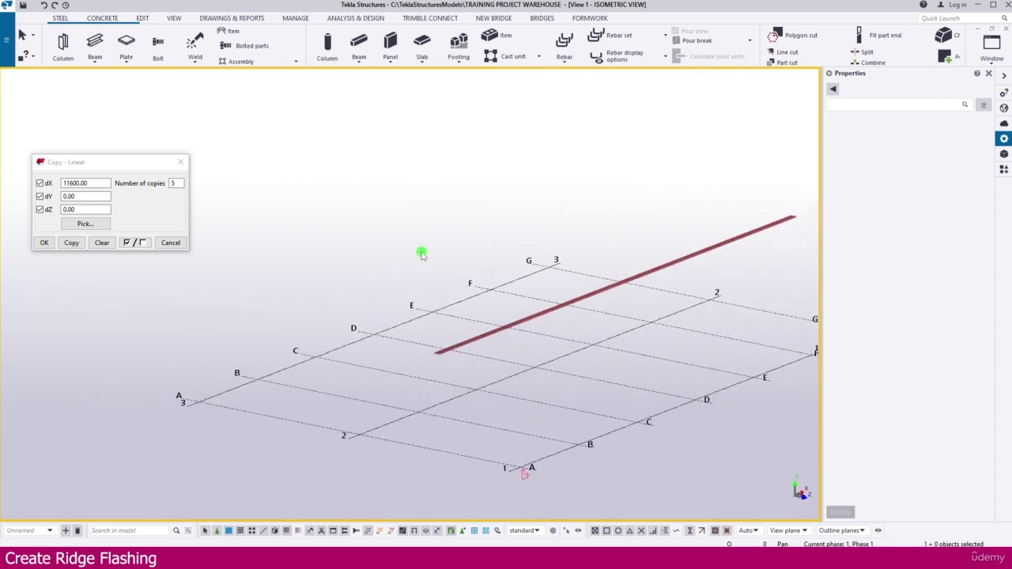
{"action": "scroll", "coordinate": [415, 254], "scroll_direction": "down", "scroll_amount": 2}
{"action": "left_click_drag", "start_coordinate": [379, 184], "coordinate": [752, 339]}
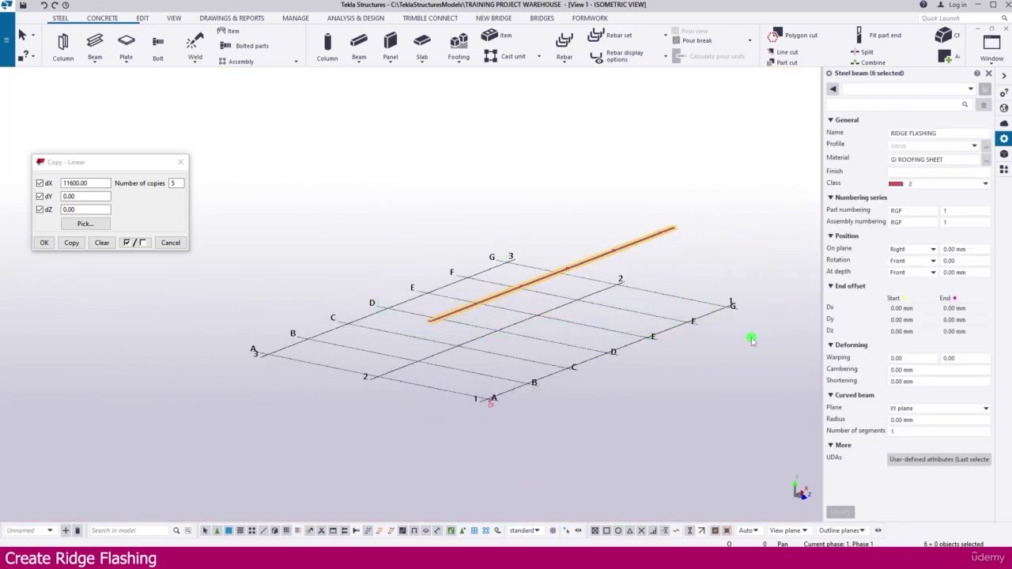
- Switch to the Grid A view and set the work plane parallel to its view plane
{"action": "key", "text": "ctrl+Tab"}
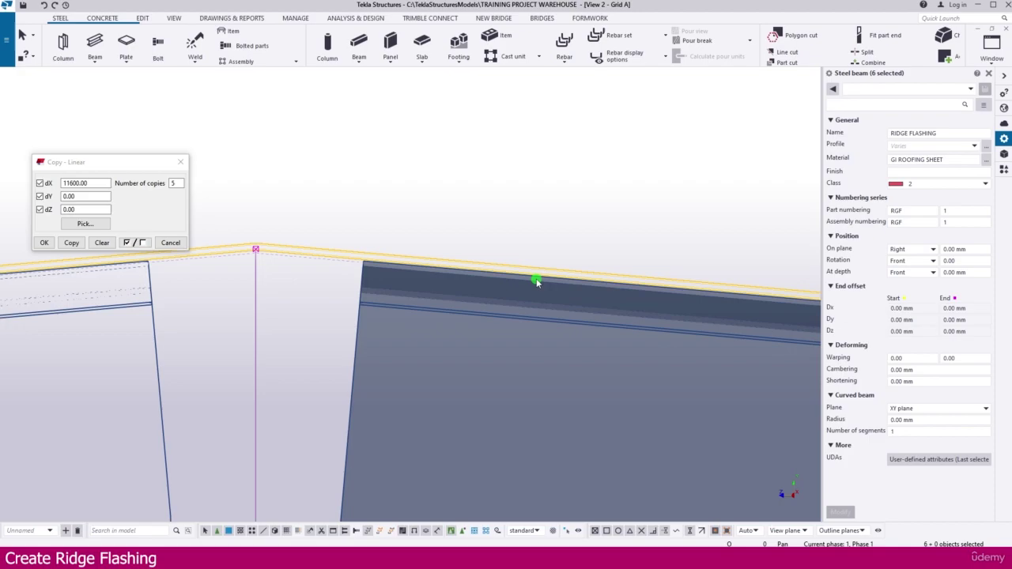
{"action": "scroll", "coordinate": [562, 238], "scroll_direction": "down", "scroll_amount": 6}
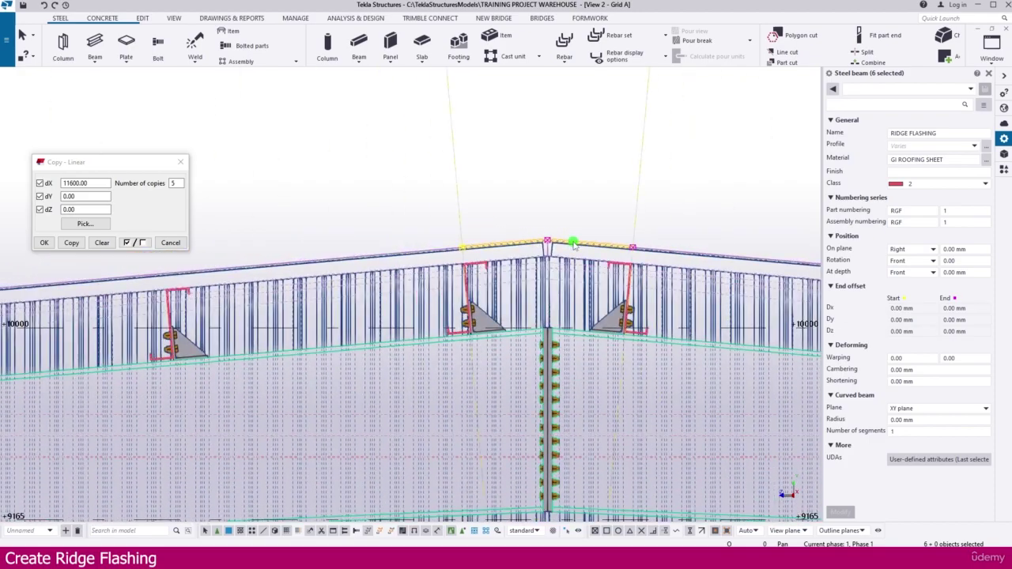
{"action": "scroll", "coordinate": [575, 243], "scroll_direction": "down", "scroll_amount": 2}
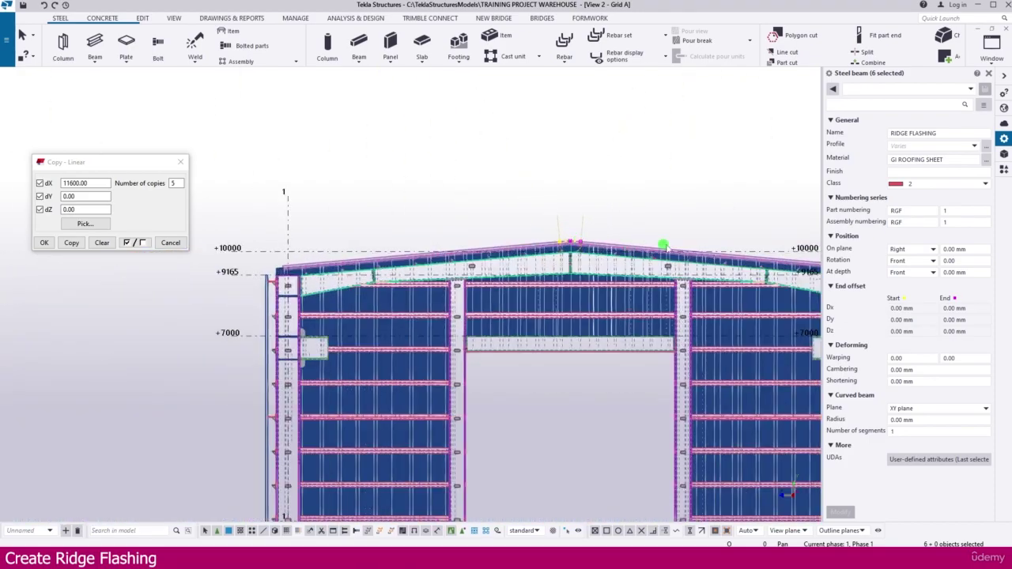
{"action": "middle_click_drag", "start_coordinate": [664, 247], "coordinate": [436, 220]}
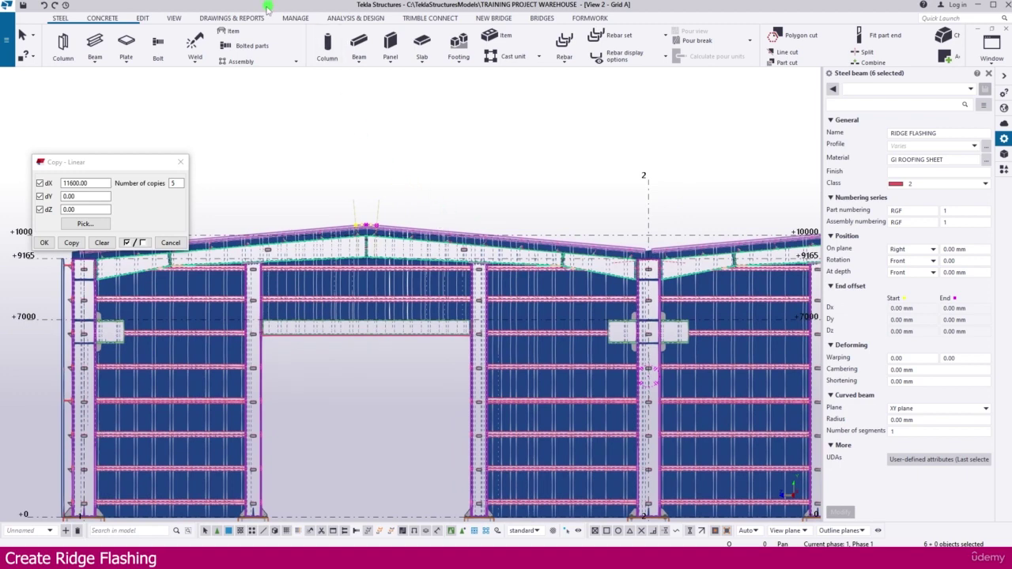
{"action": "left_click", "coordinate": [173, 17]}
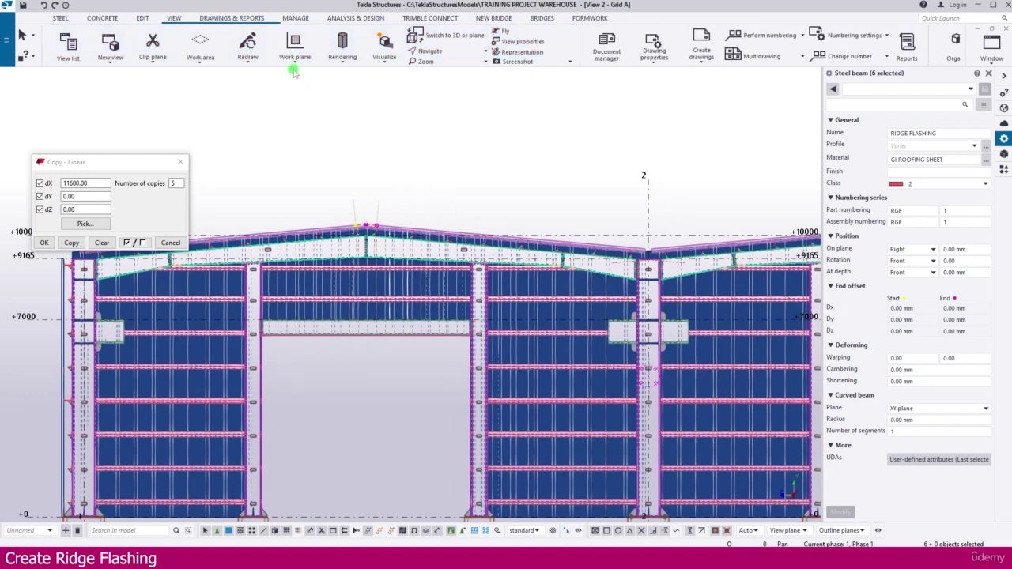
{"action": "left_click", "coordinate": [293, 70]}
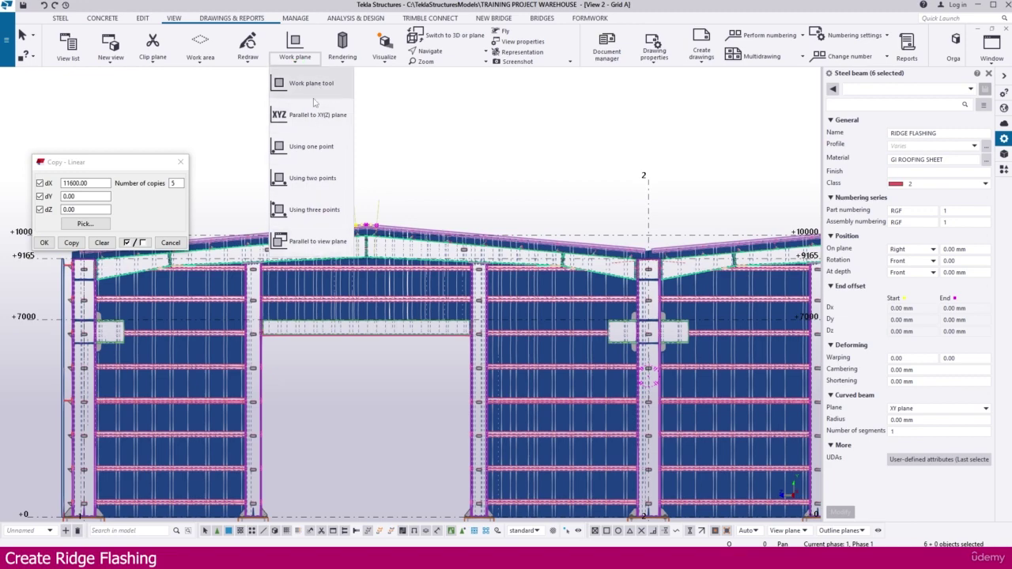
{"action": "left_click", "coordinate": [313, 241]}
{"action": "scroll", "coordinate": [379, 163], "scroll_direction": "down", "scroll_amount": 4}
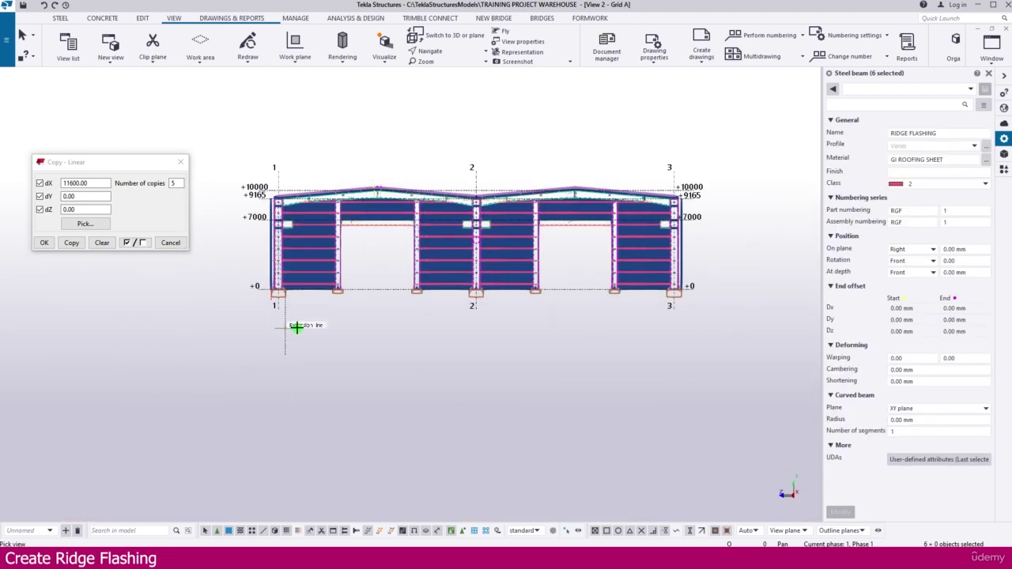
{"action": "scroll", "coordinate": [386, 183], "scroll_direction": "up", "scroll_amount": 6}
- Mirror-copy the selected ridge flashings about grid line 2, using X0 22000, Y0 14000 and angle -90, and expand the work area to include the copies
{"action": "right_click", "coordinate": [393, 171]}
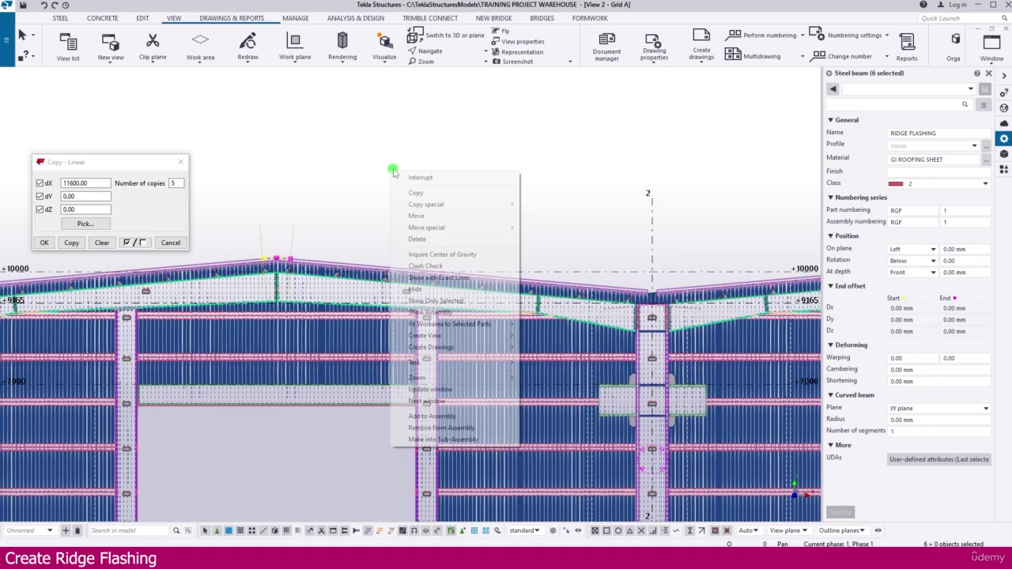
{"action": "mouse_move", "coordinate": [443, 204]}
{"action": "left_click", "coordinate": [557, 227]}
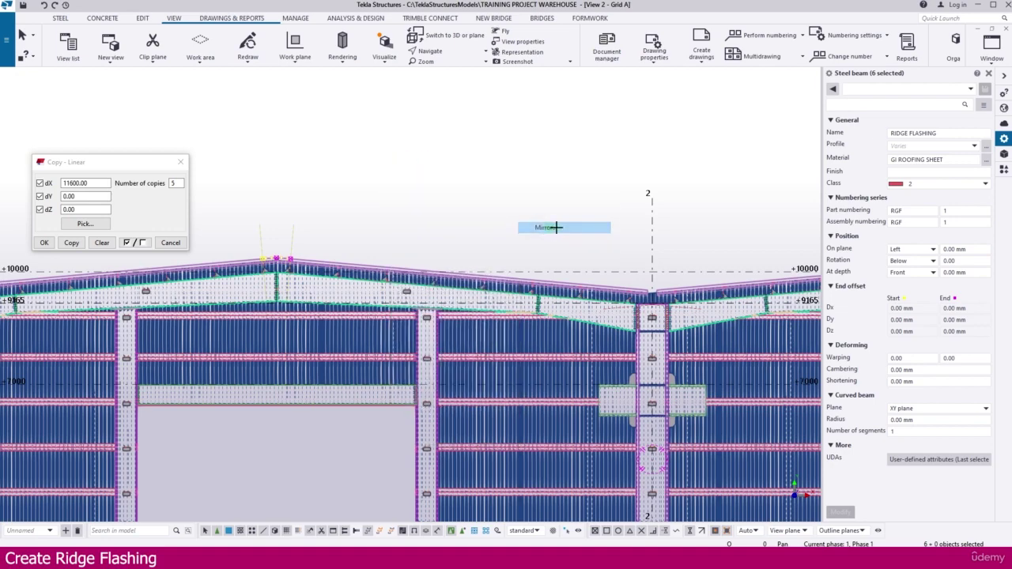
{"action": "scroll", "coordinate": [695, 208], "scroll_direction": "up", "scroll_amount": 5}
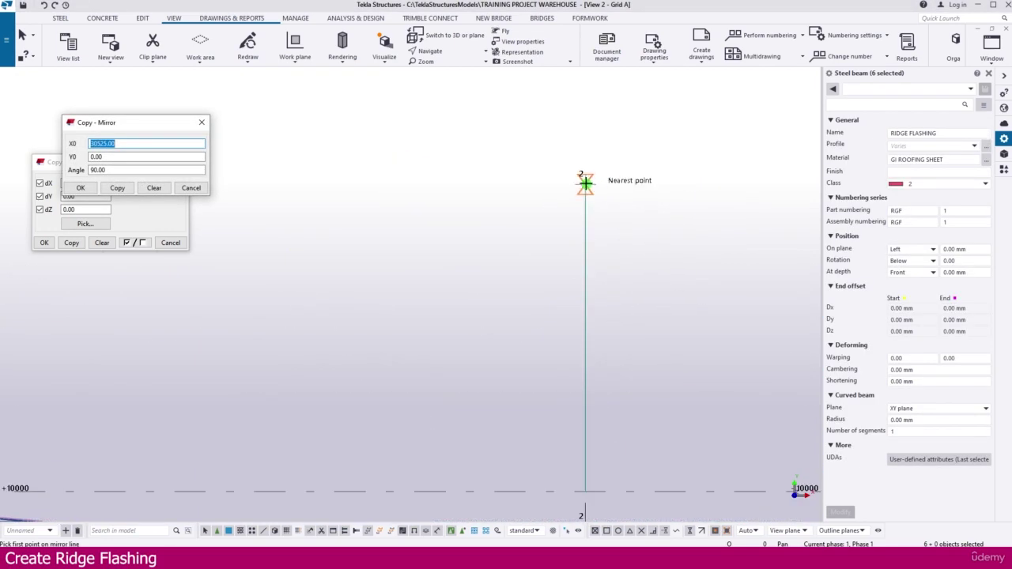
{"action": "left_click", "coordinate": [584, 183]}
{"action": "left_click", "coordinate": [585, 327]}
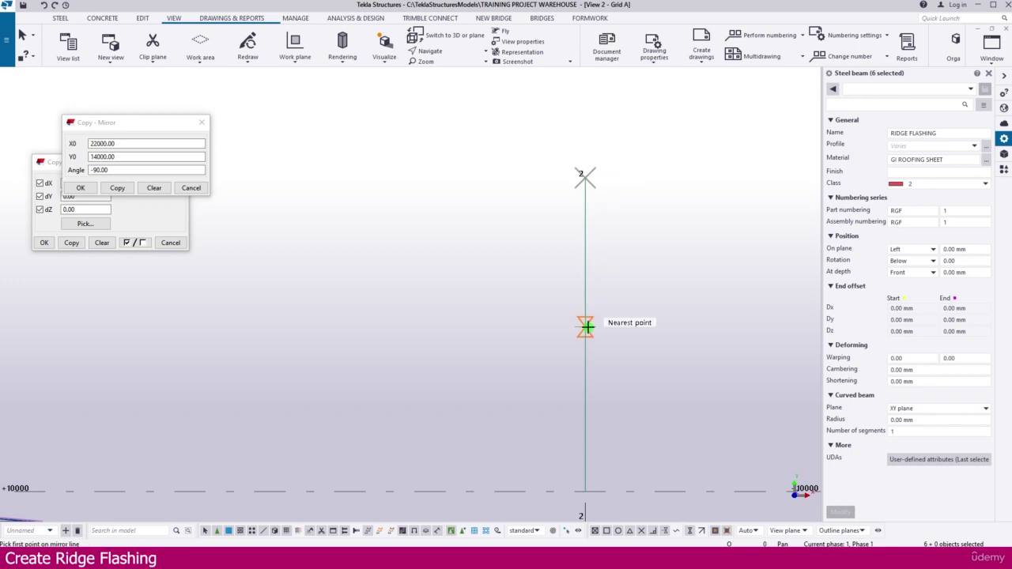
{"action": "left_click", "coordinate": [119, 189]}
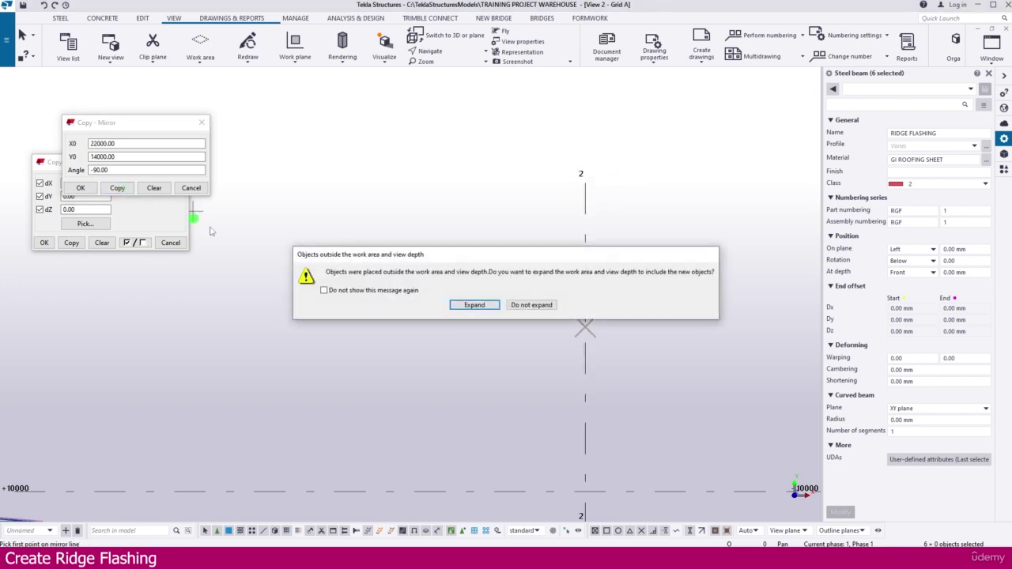
{"action": "left_click", "coordinate": [474, 305]}
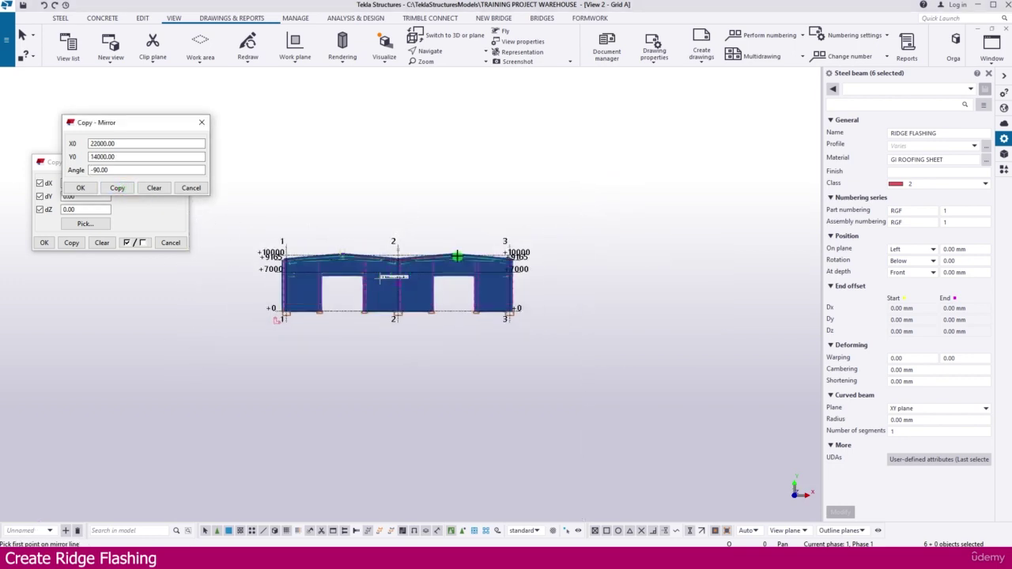
{"action": "scroll", "coordinate": [458, 256], "scroll_direction": "up", "scroll_amount": 8}
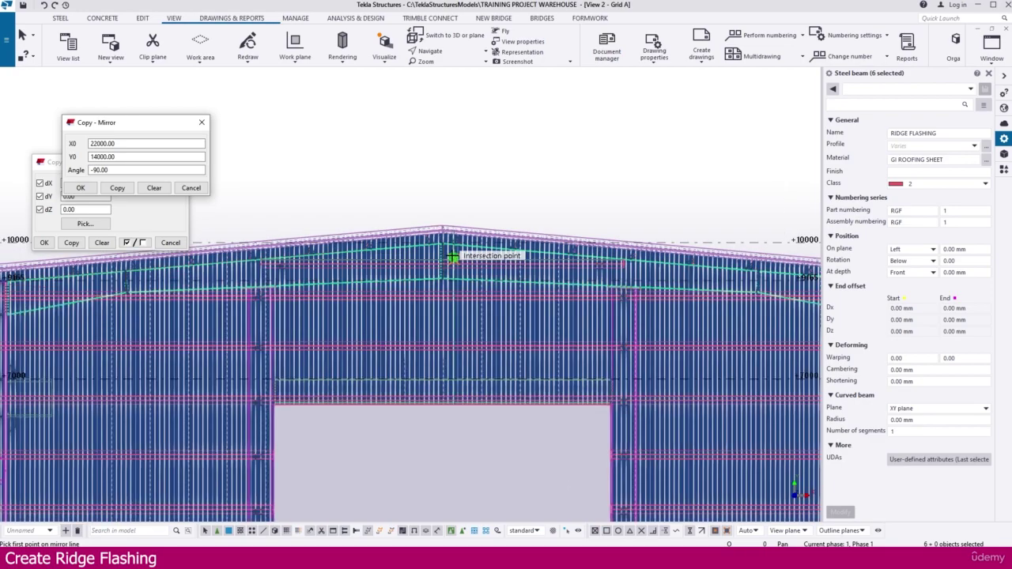
{"action": "scroll", "coordinate": [445, 214], "scroll_direction": "up", "scroll_amount": 3}
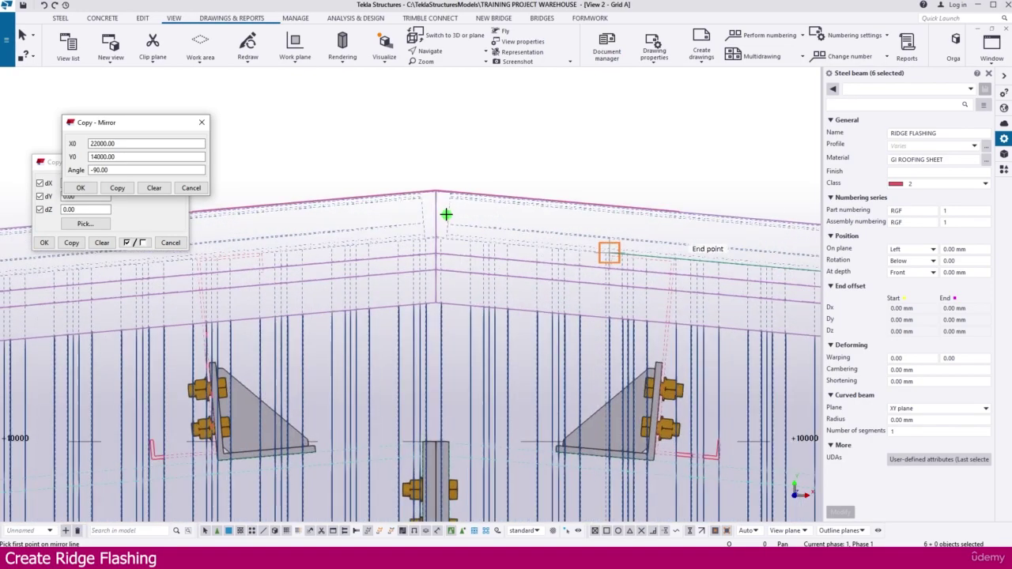
- Switch to the isometric view and disable the "RIDGE FLASHING" part name row in its view filter to show the whole model
{"action": "key", "text": "ctrl+Tab"}
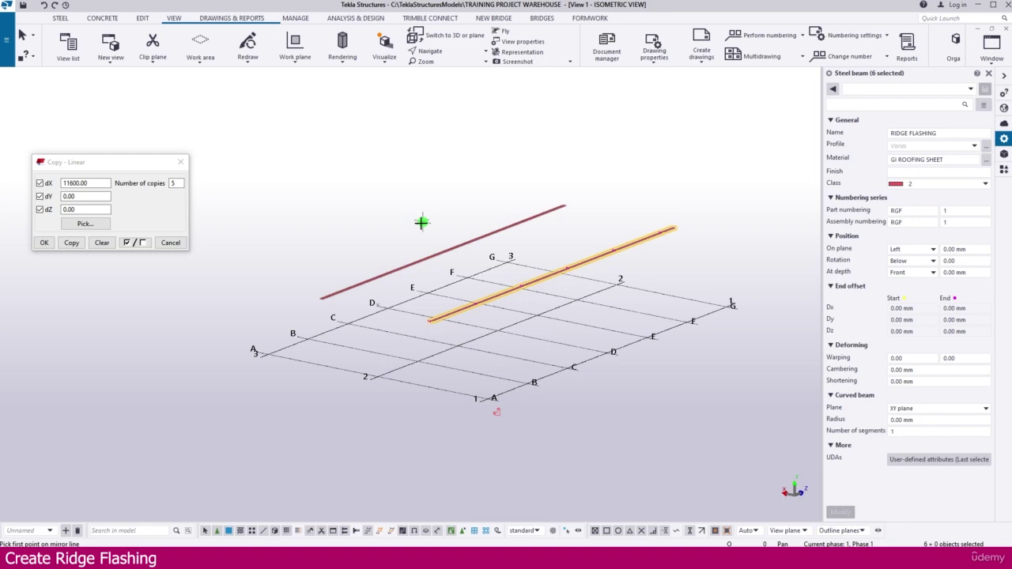
{"action": "scroll", "coordinate": [420, 223], "scroll_direction": "up", "scroll_amount": 3}
{"action": "scroll", "coordinate": [514, 316], "scroll_direction": "up", "scroll_amount": 2}
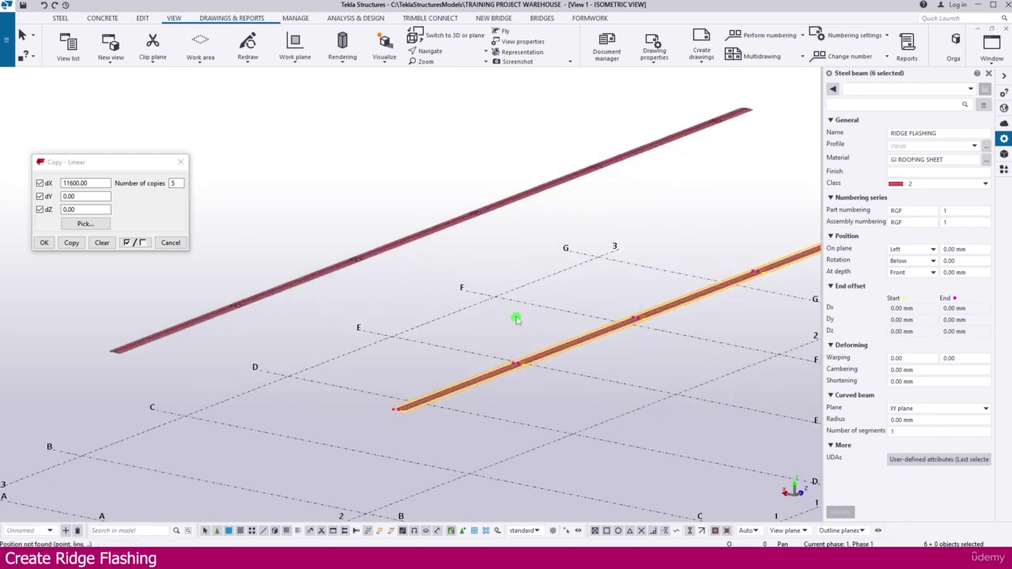
{"action": "double_click", "coordinate": [463, 181]}
{"action": "left_click", "coordinate": [662, 308]}
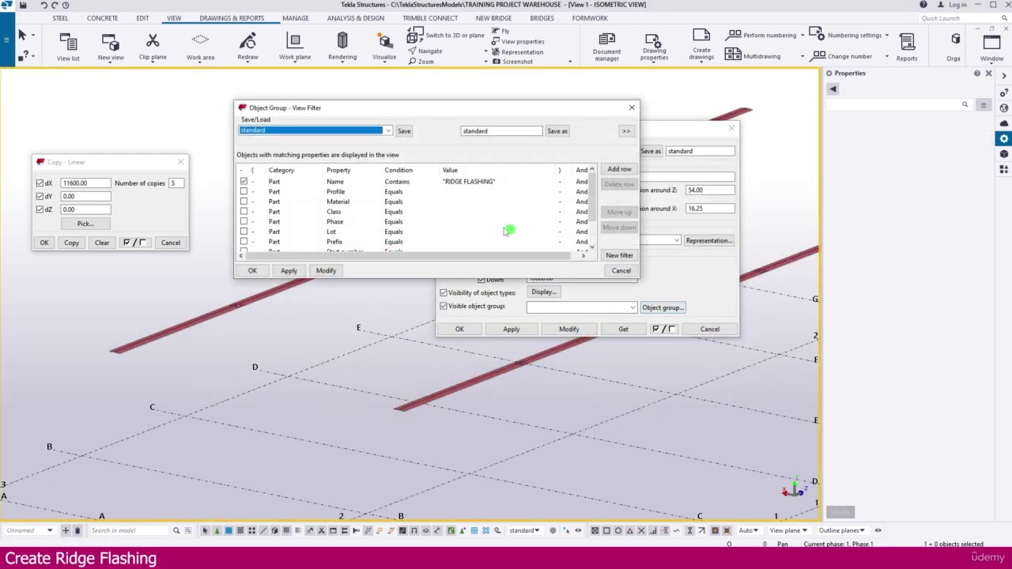
{"action": "left_click", "coordinate": [244, 181]}
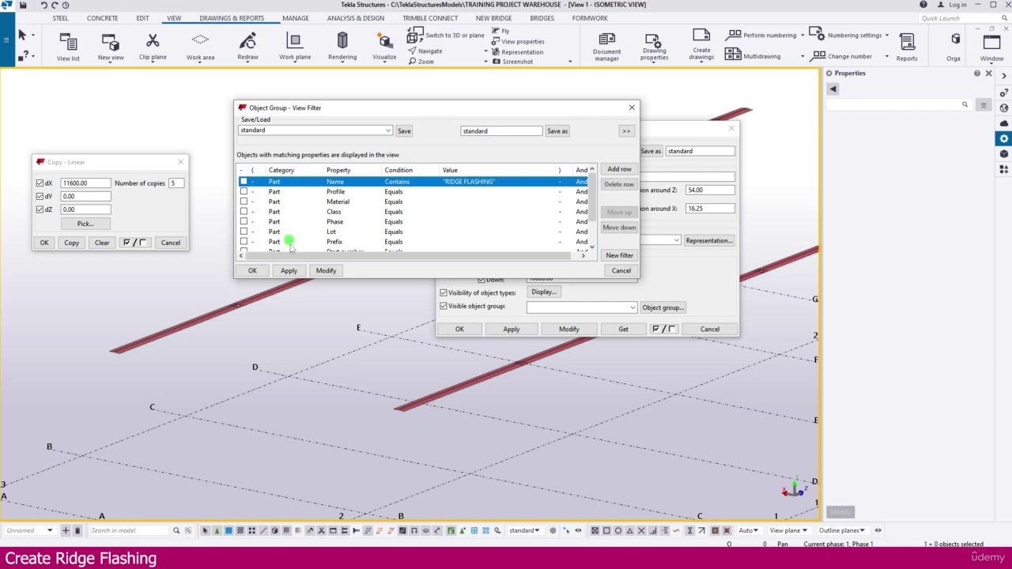
{"action": "left_click", "coordinate": [326, 271]}
{"action": "left_click", "coordinate": [253, 271]}
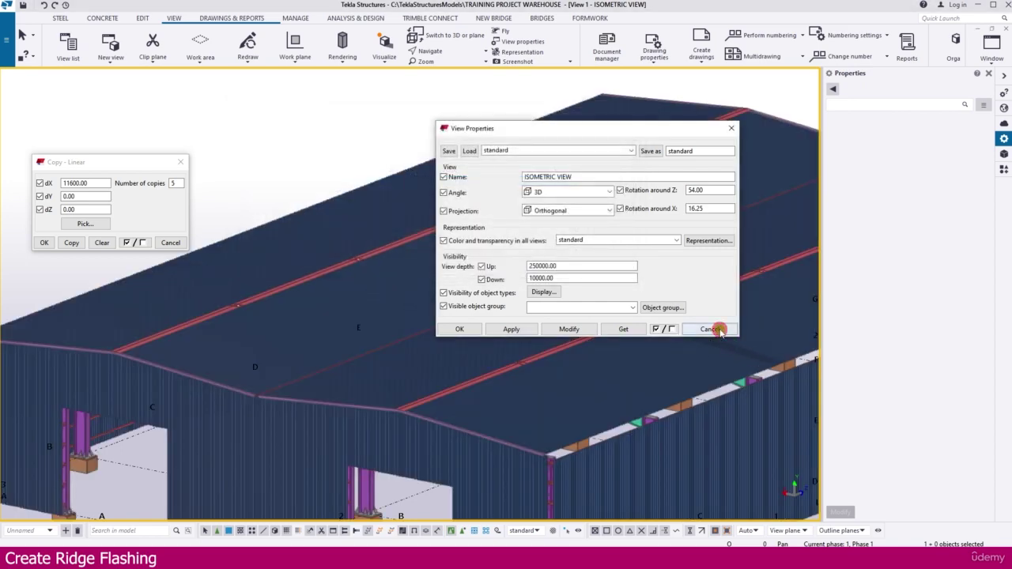
{"action": "left_click", "coordinate": [709, 329]}
{"action": "scroll", "coordinate": [524, 301], "scroll_direction": "down", "scroll_amount": 4}
{"action": "scroll", "coordinate": [775, 181], "scroll_direction": "up", "scroll_amount": 8}
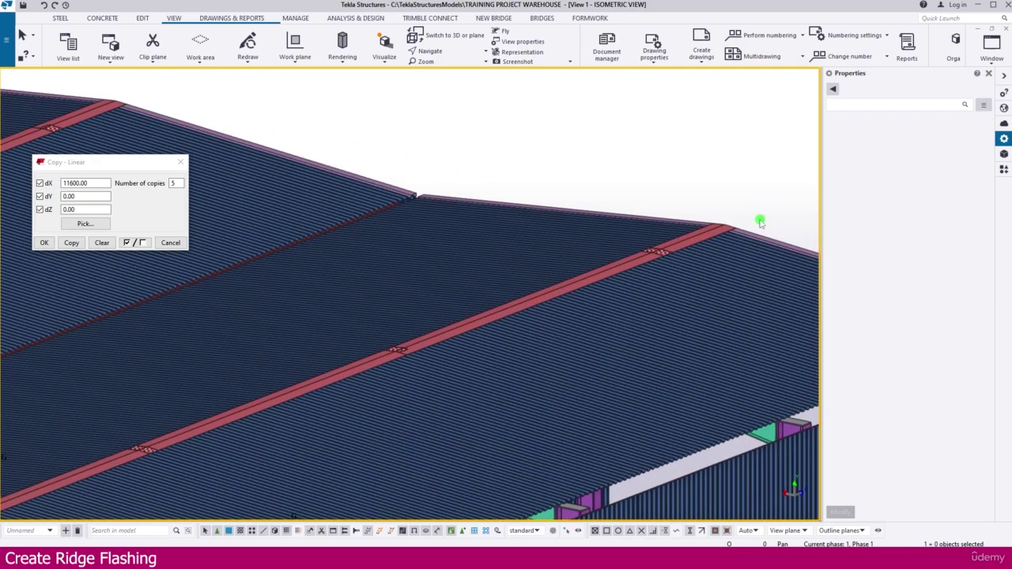
{"action": "scroll", "coordinate": [751, 212], "scroll_direction": "down", "scroll_amount": 6}
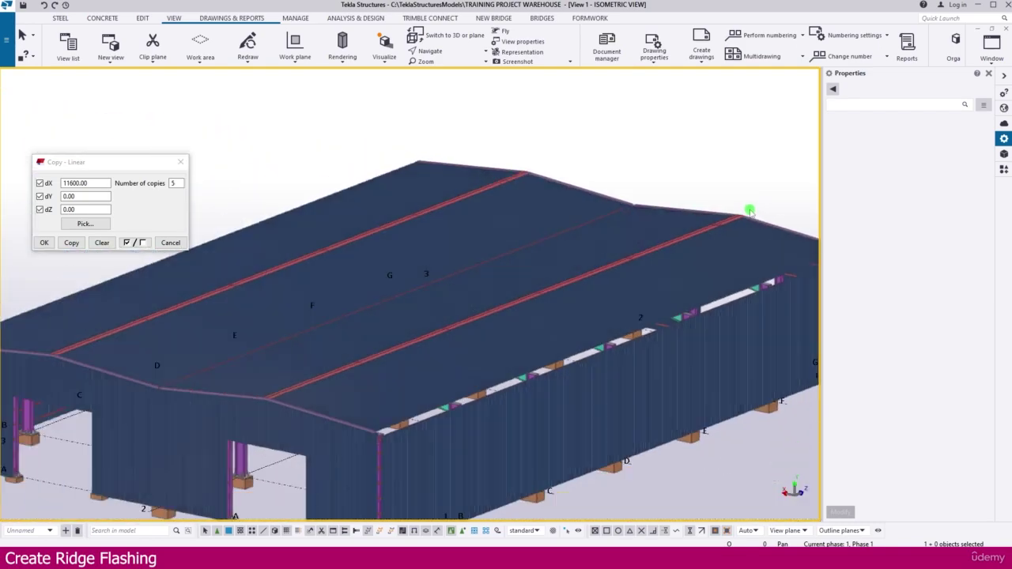